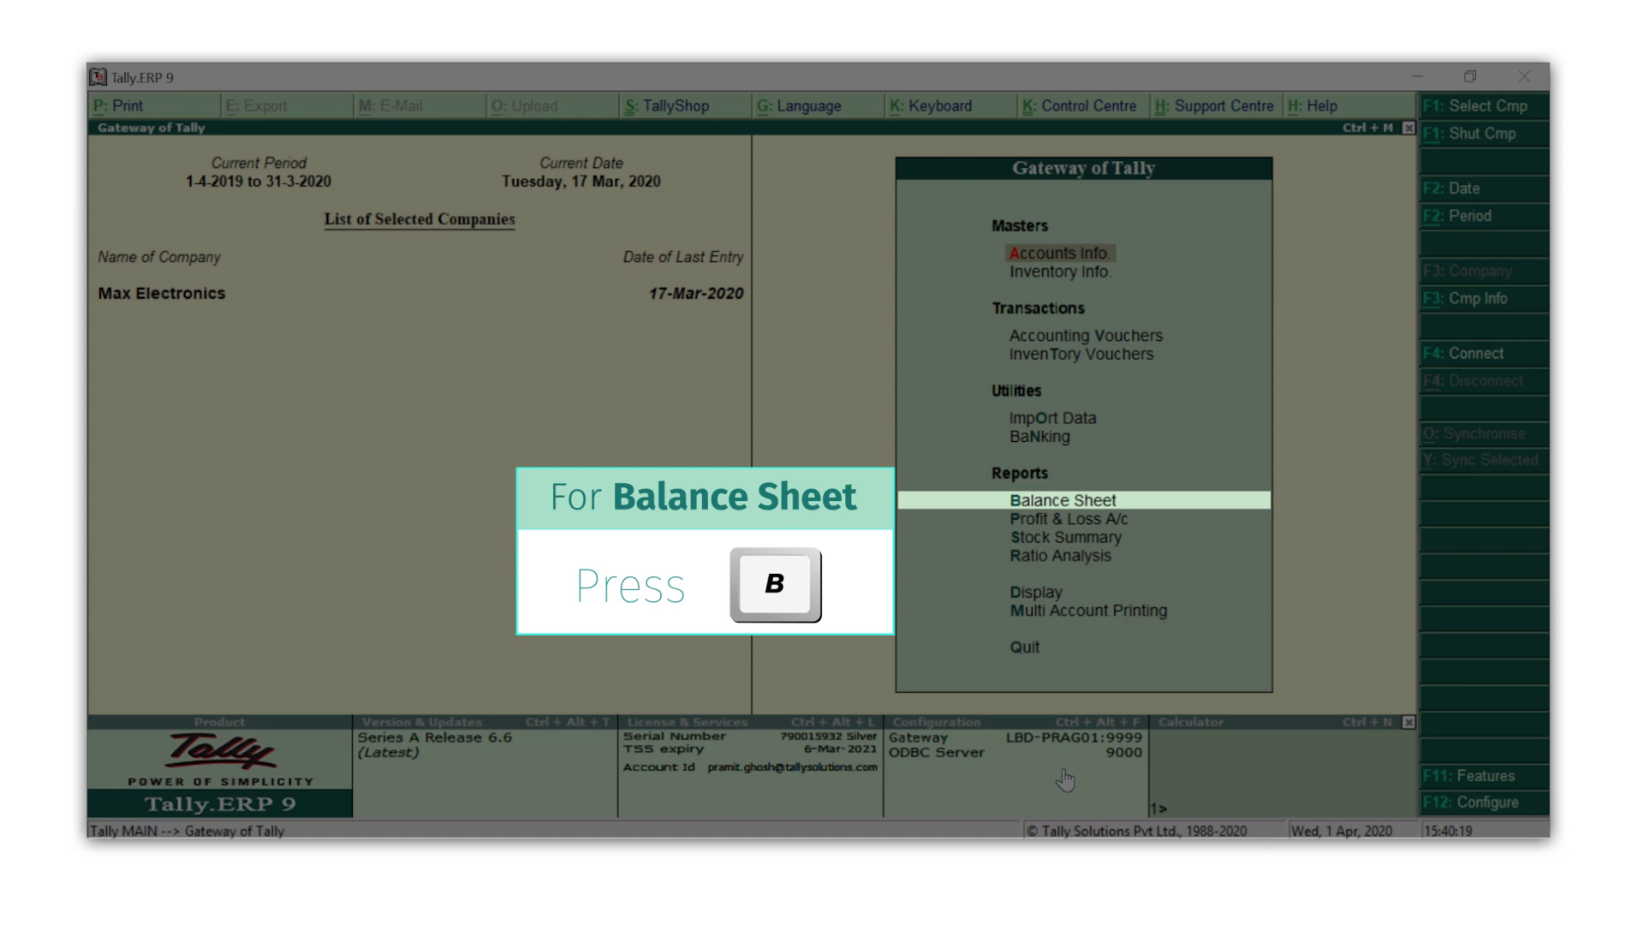
Open the Max Electronics Balance Sheet and switch it to the Detailed view
key(b)
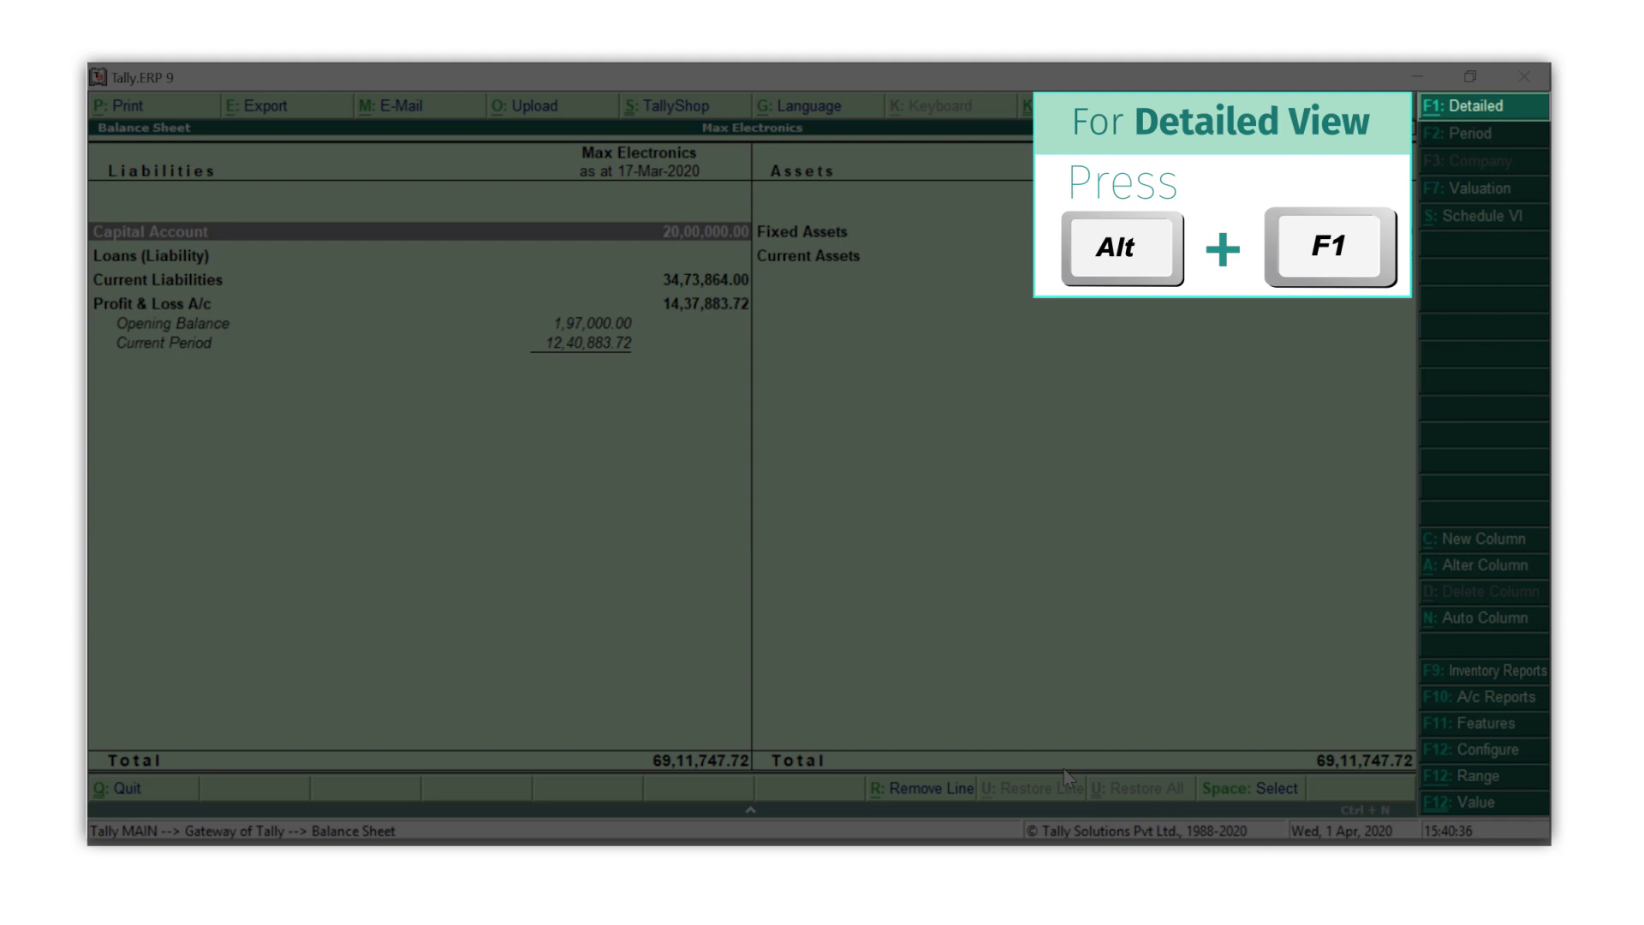
key(alt+F1)
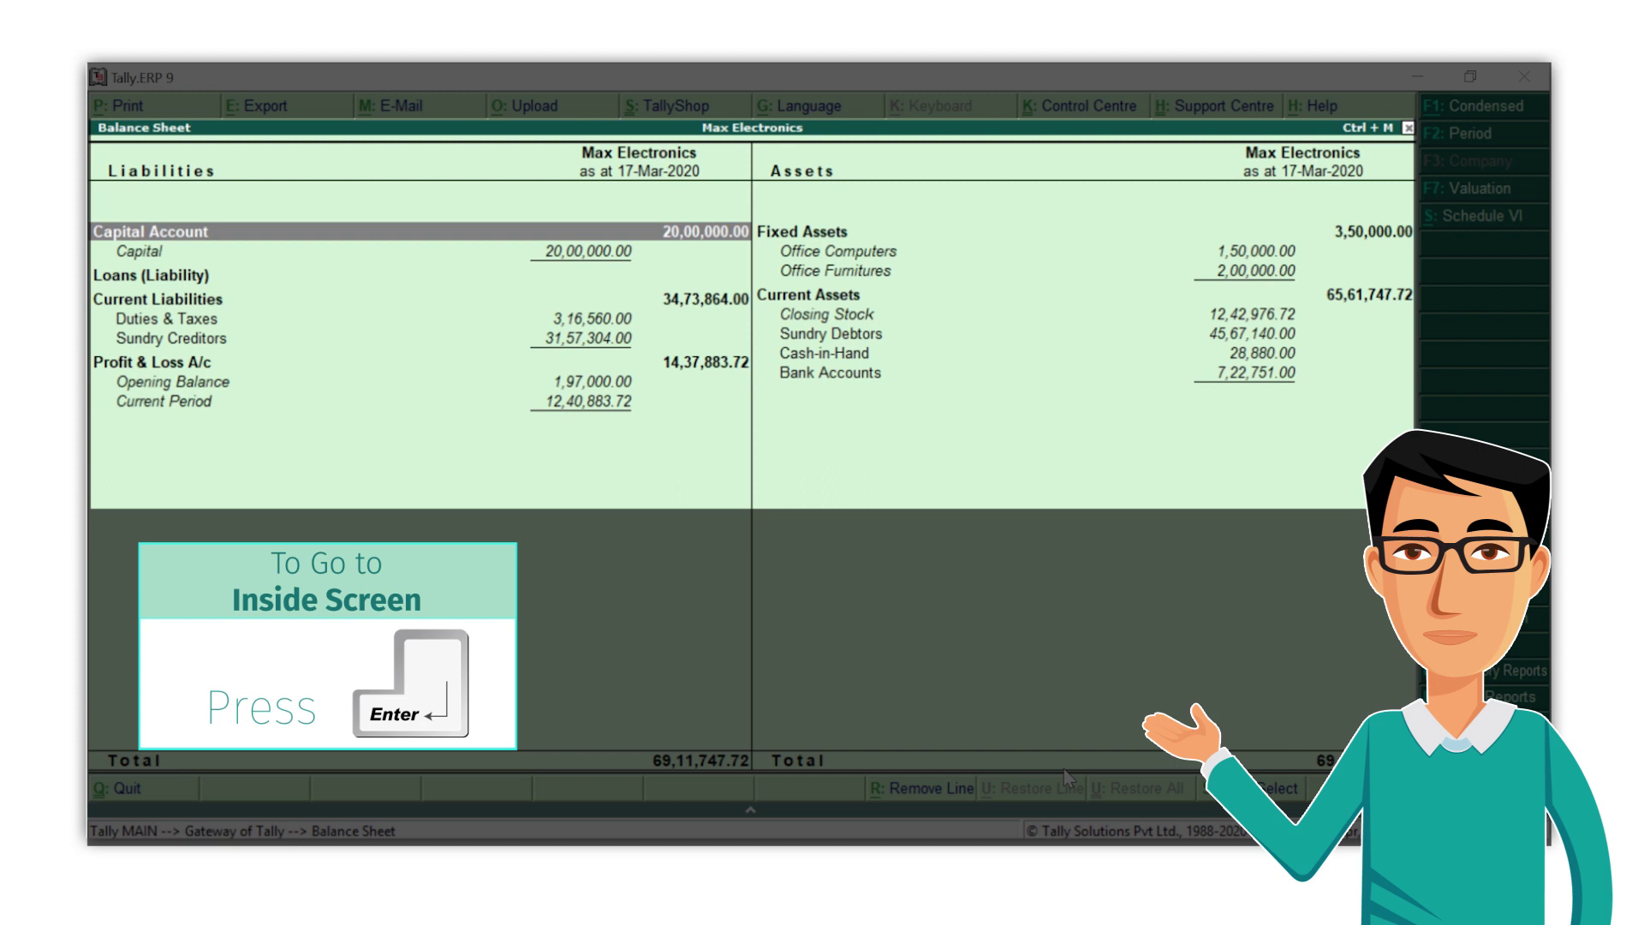
Glance at the Capital Account, then open the Sundry Debtors Group Summary totalling 45,67,140.00
key(Return)
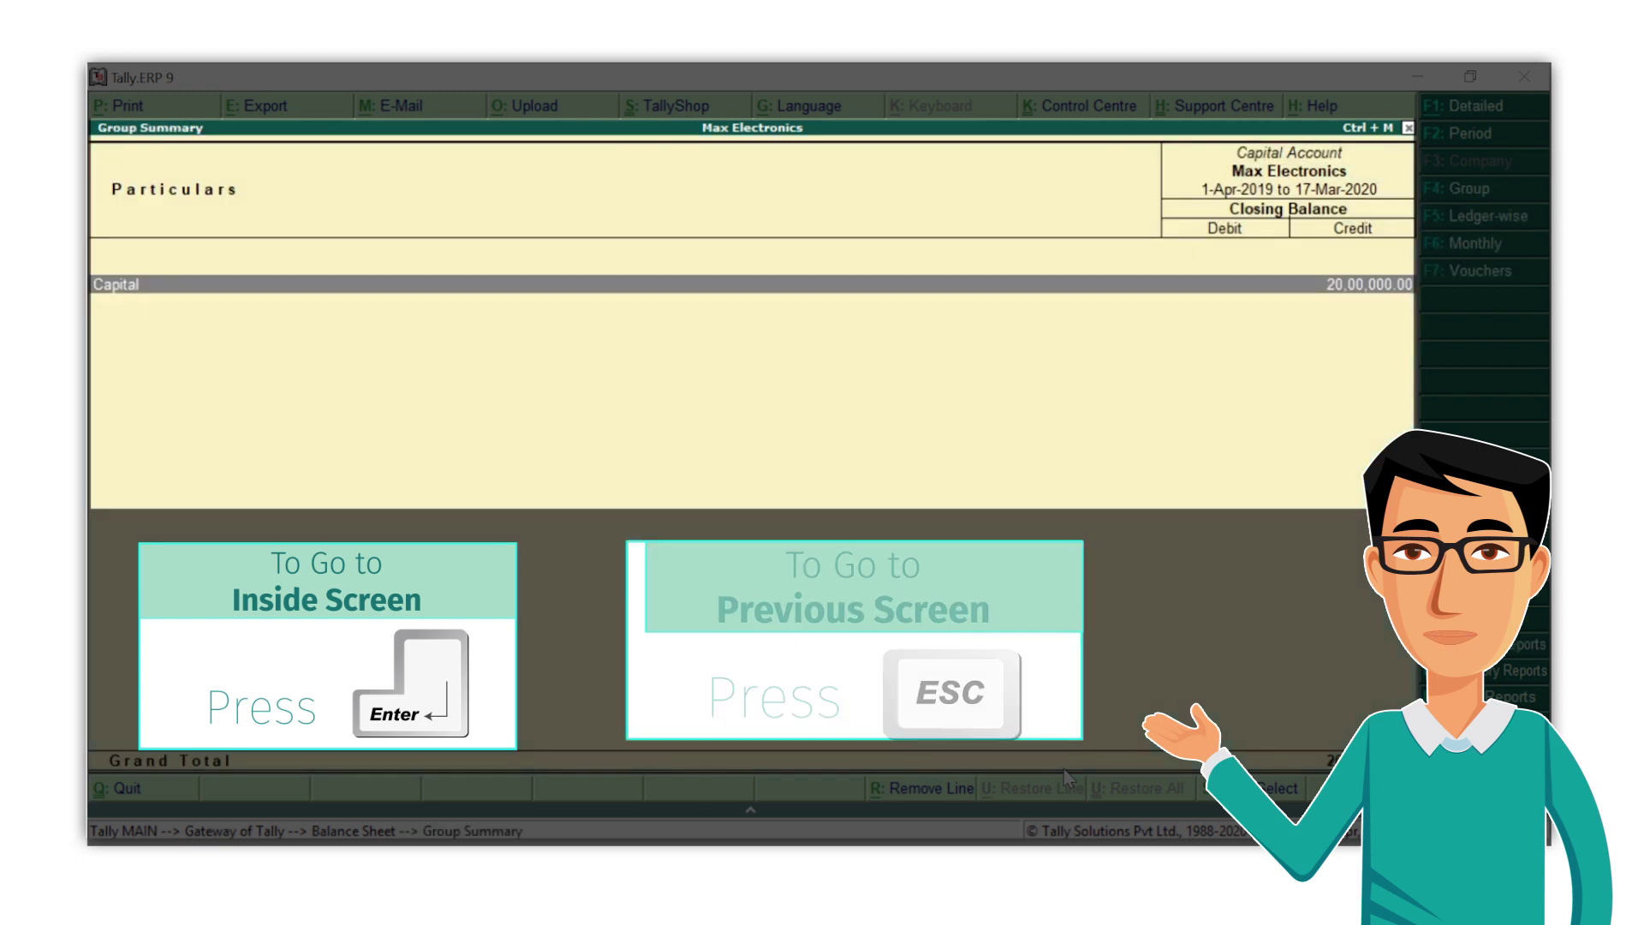
key(Escape)
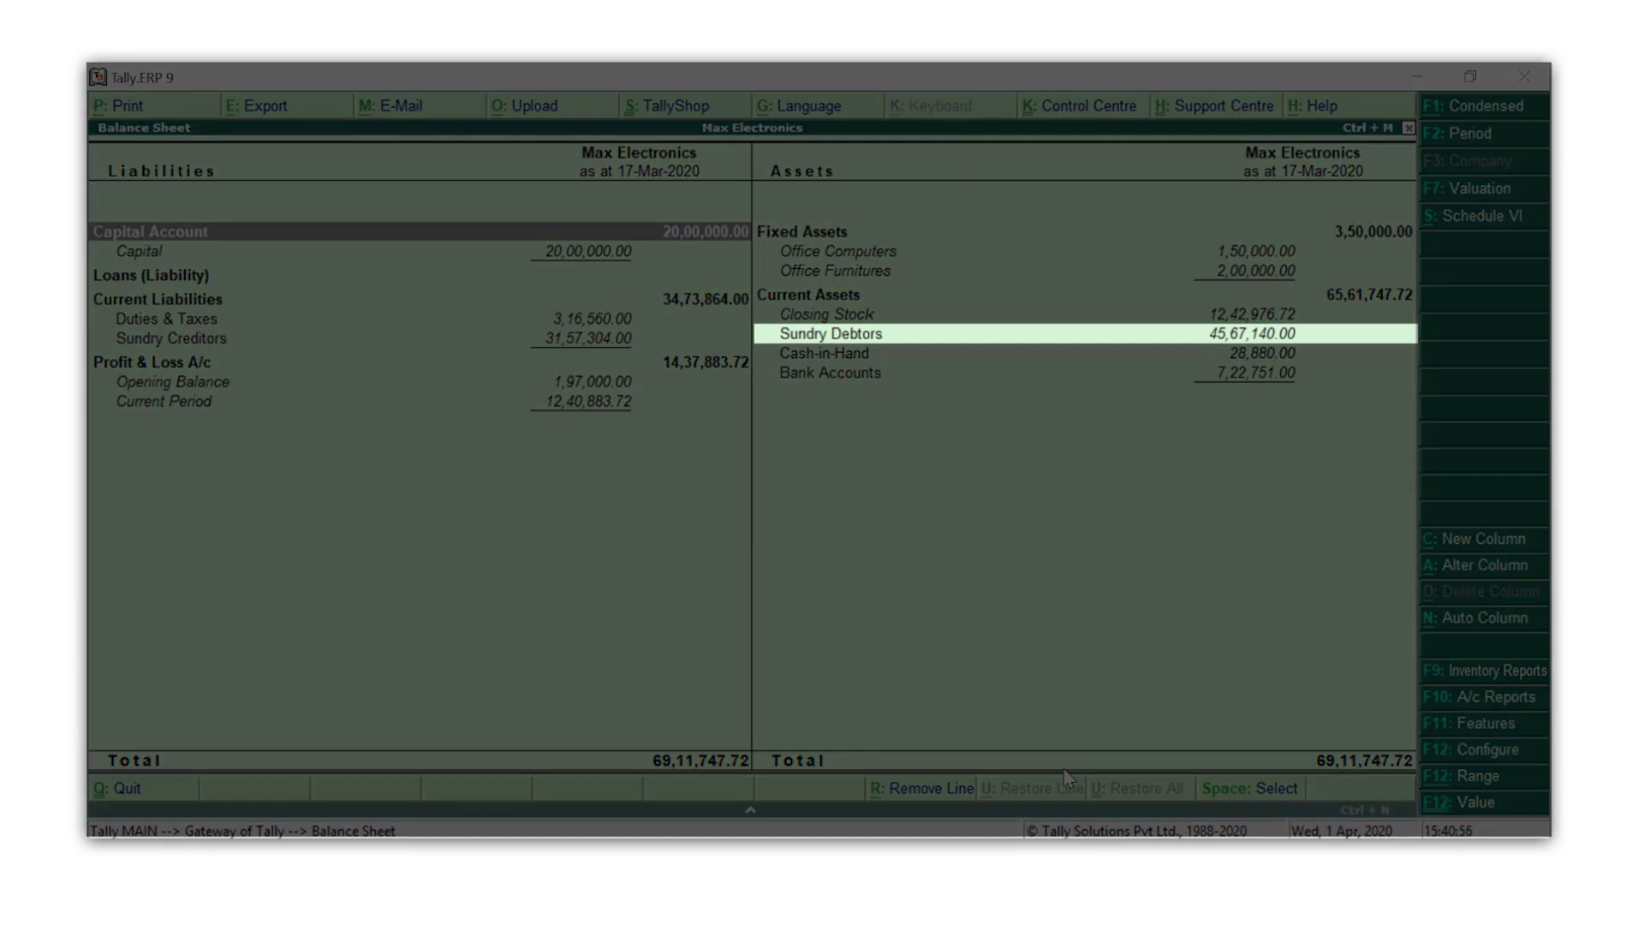
key(Right)
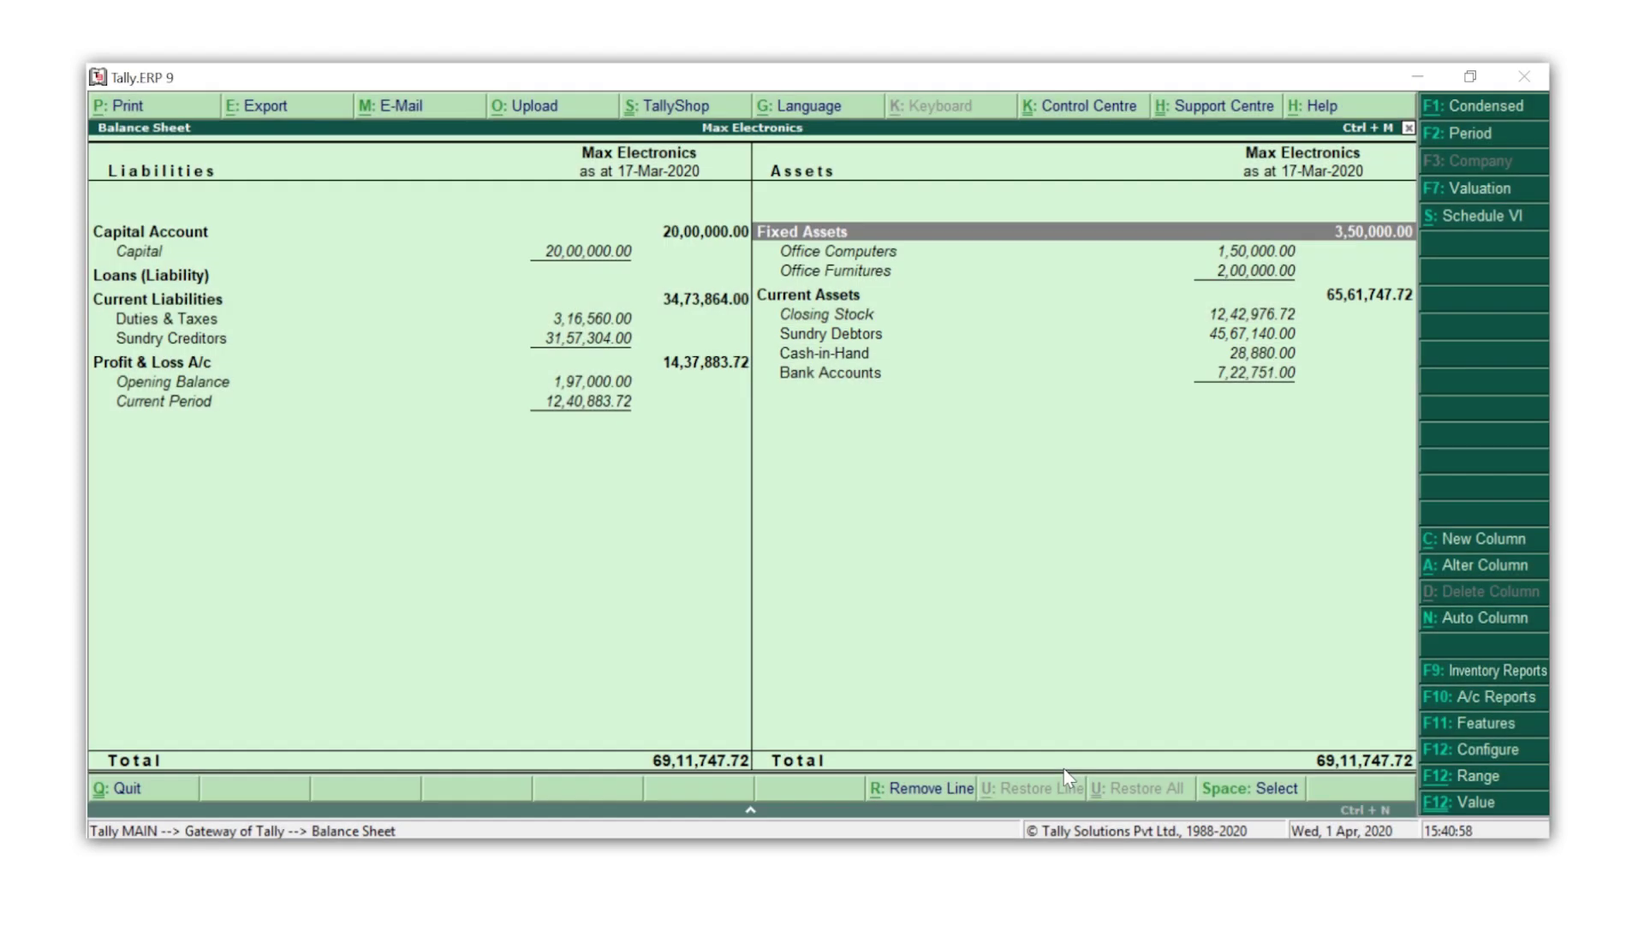
key(Down)
key(Down)
key(Down)
key(Down)
key(Down)
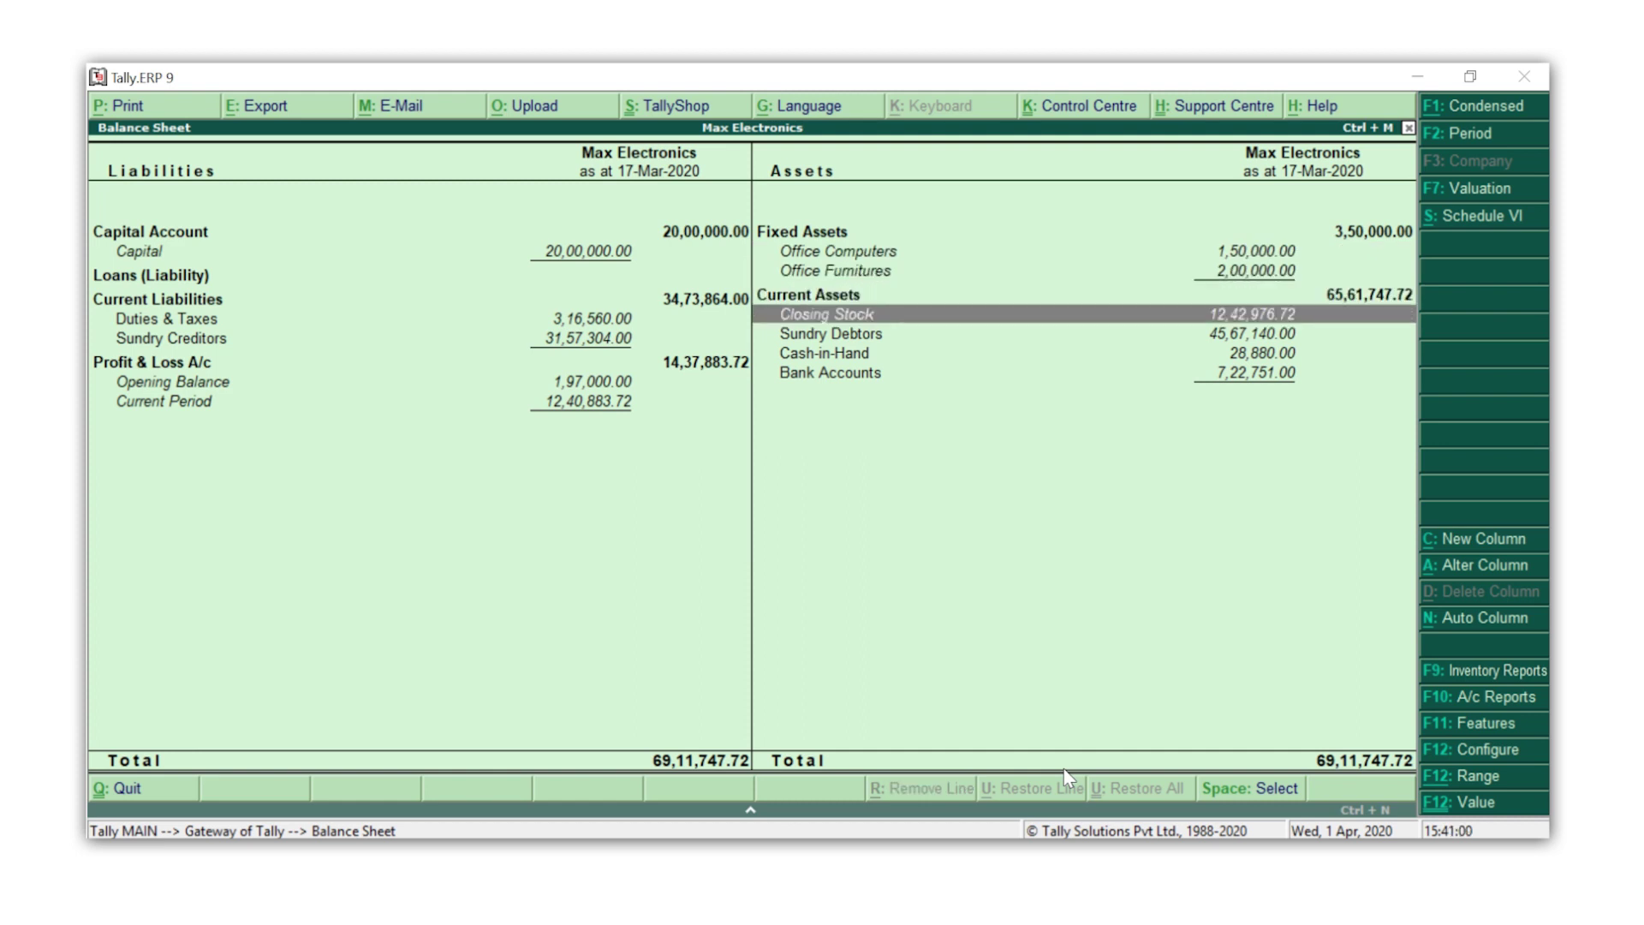
key(Return)
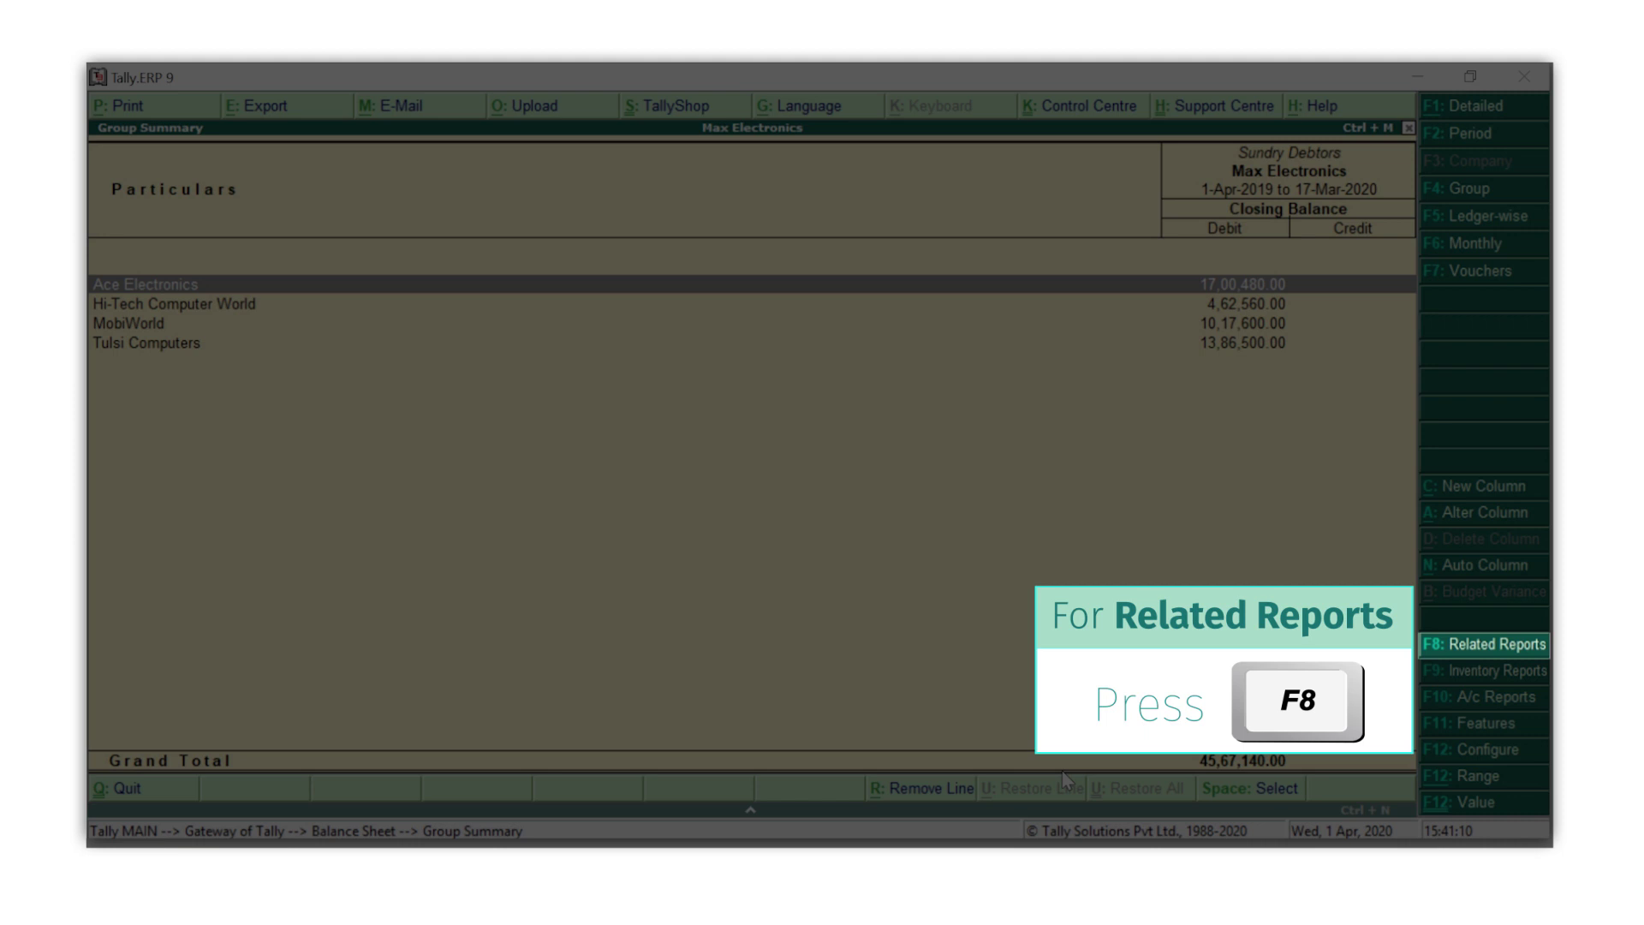
key(F8)
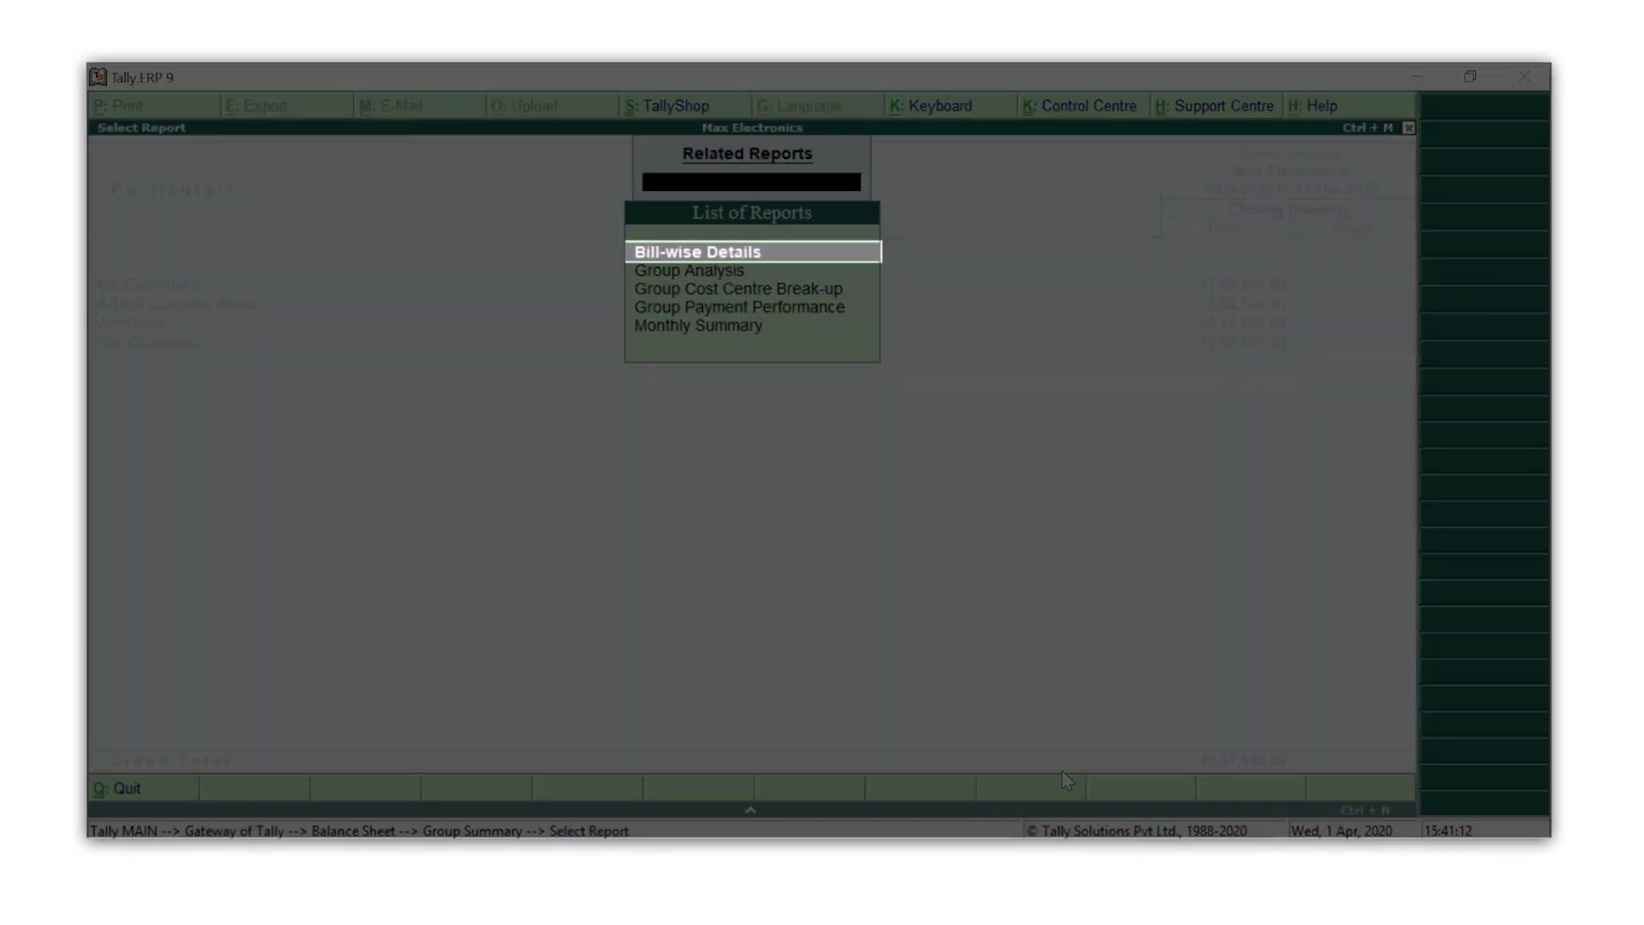
key(Return)
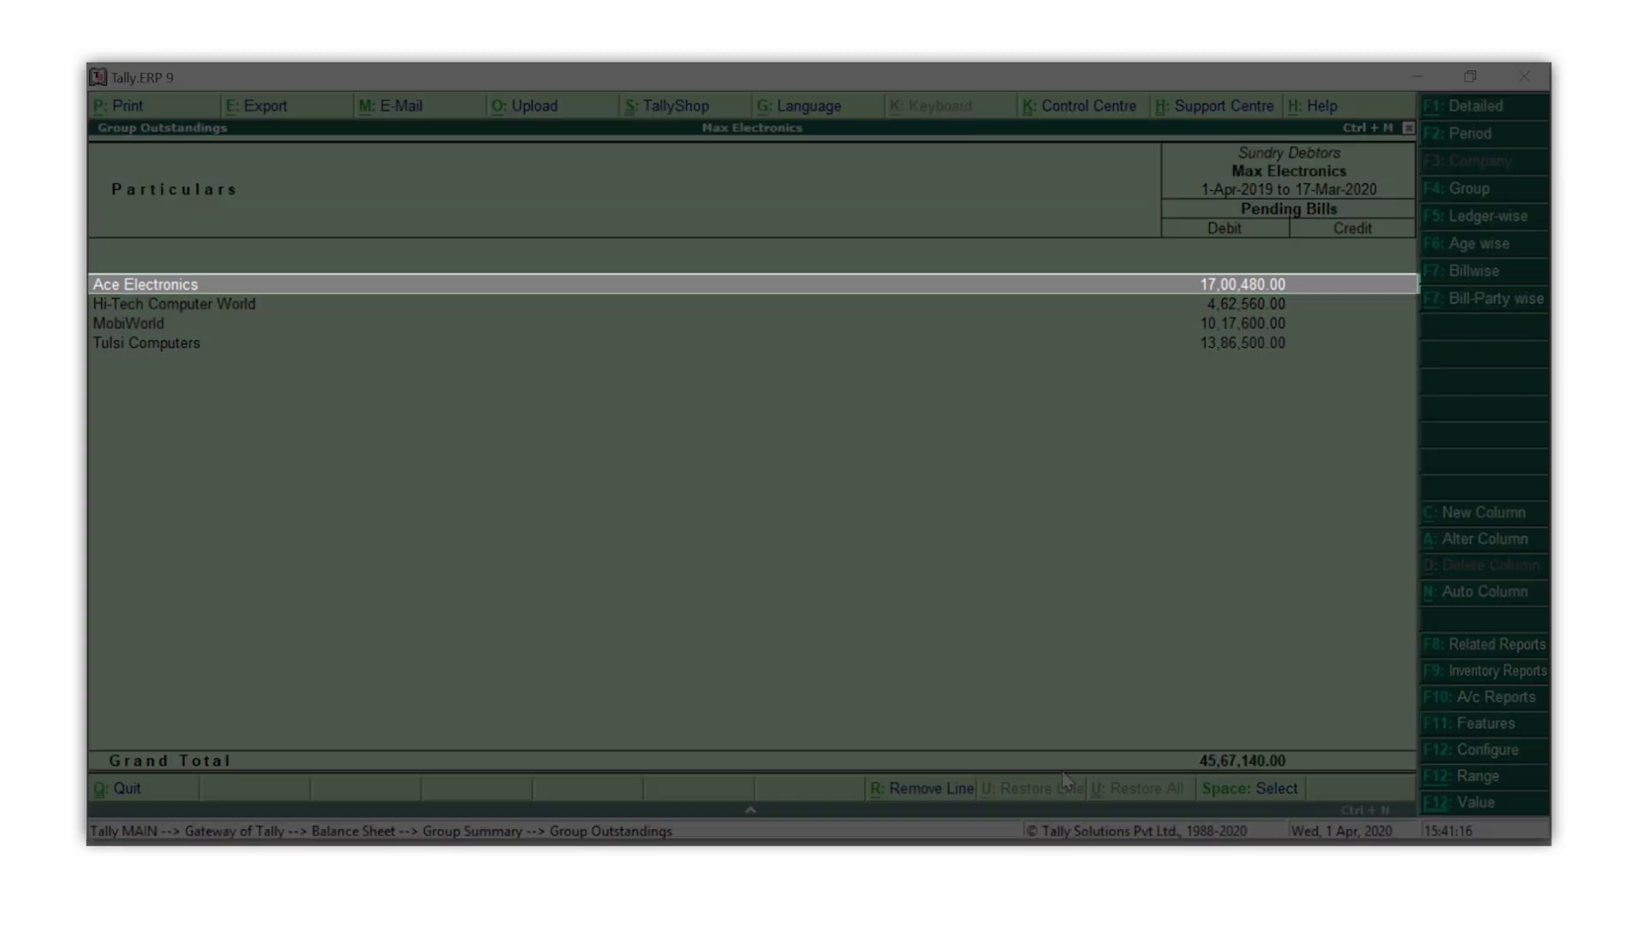
key(Return)
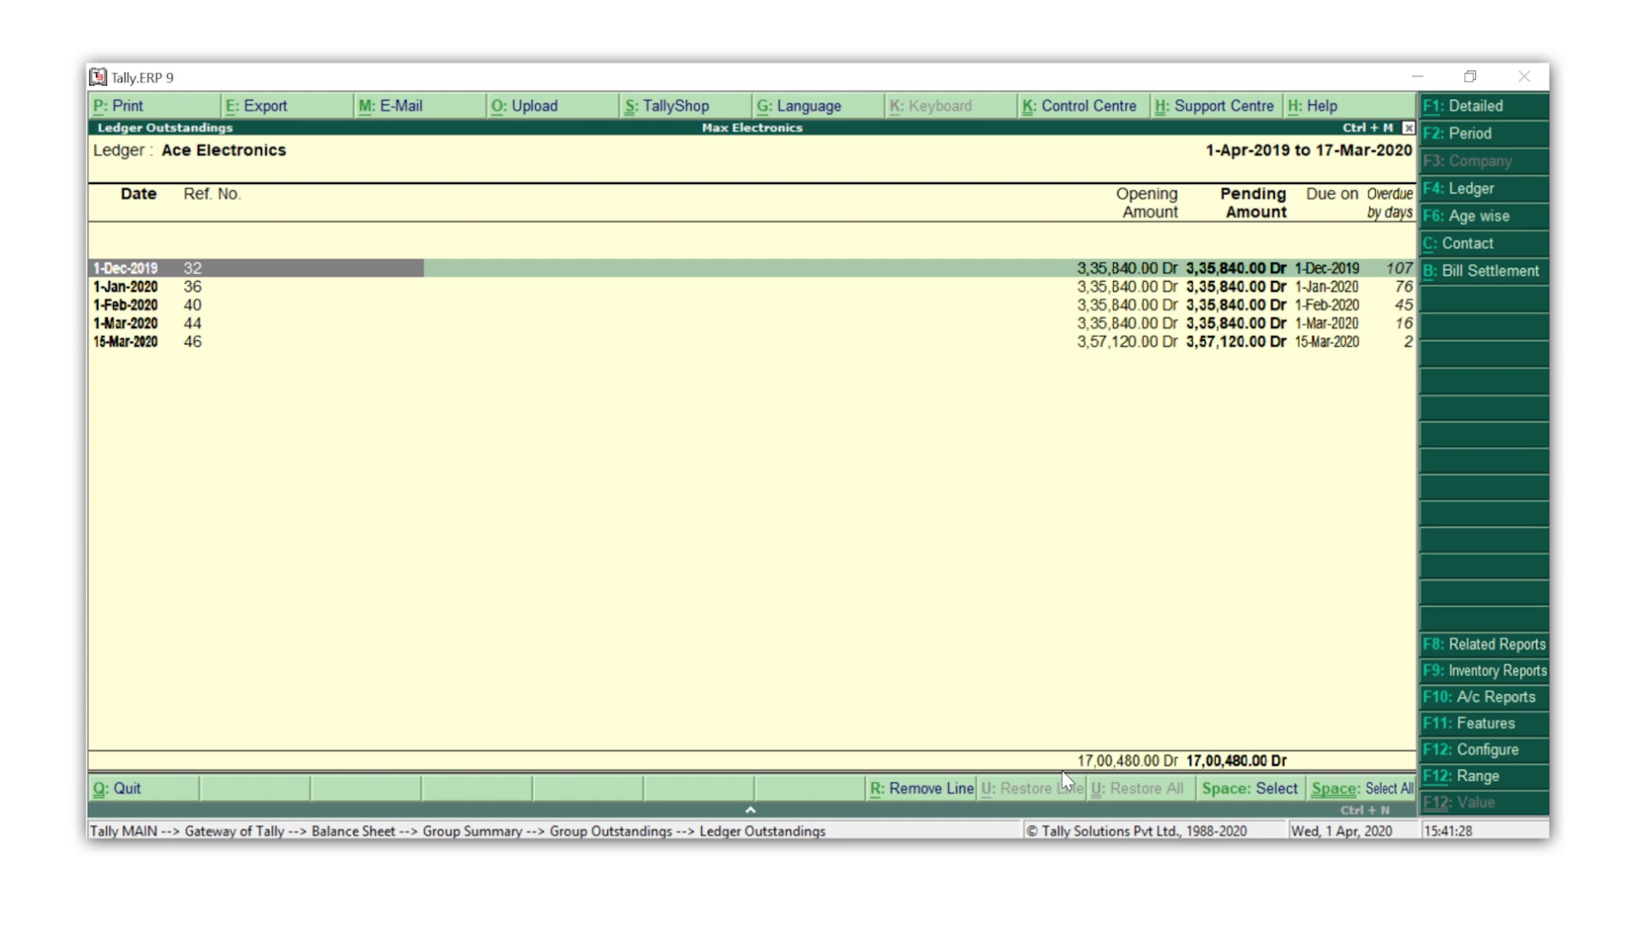
key(Escape)
Return from the Sundry Debtors summary to the detailed Balance Sheet
key(Escape)
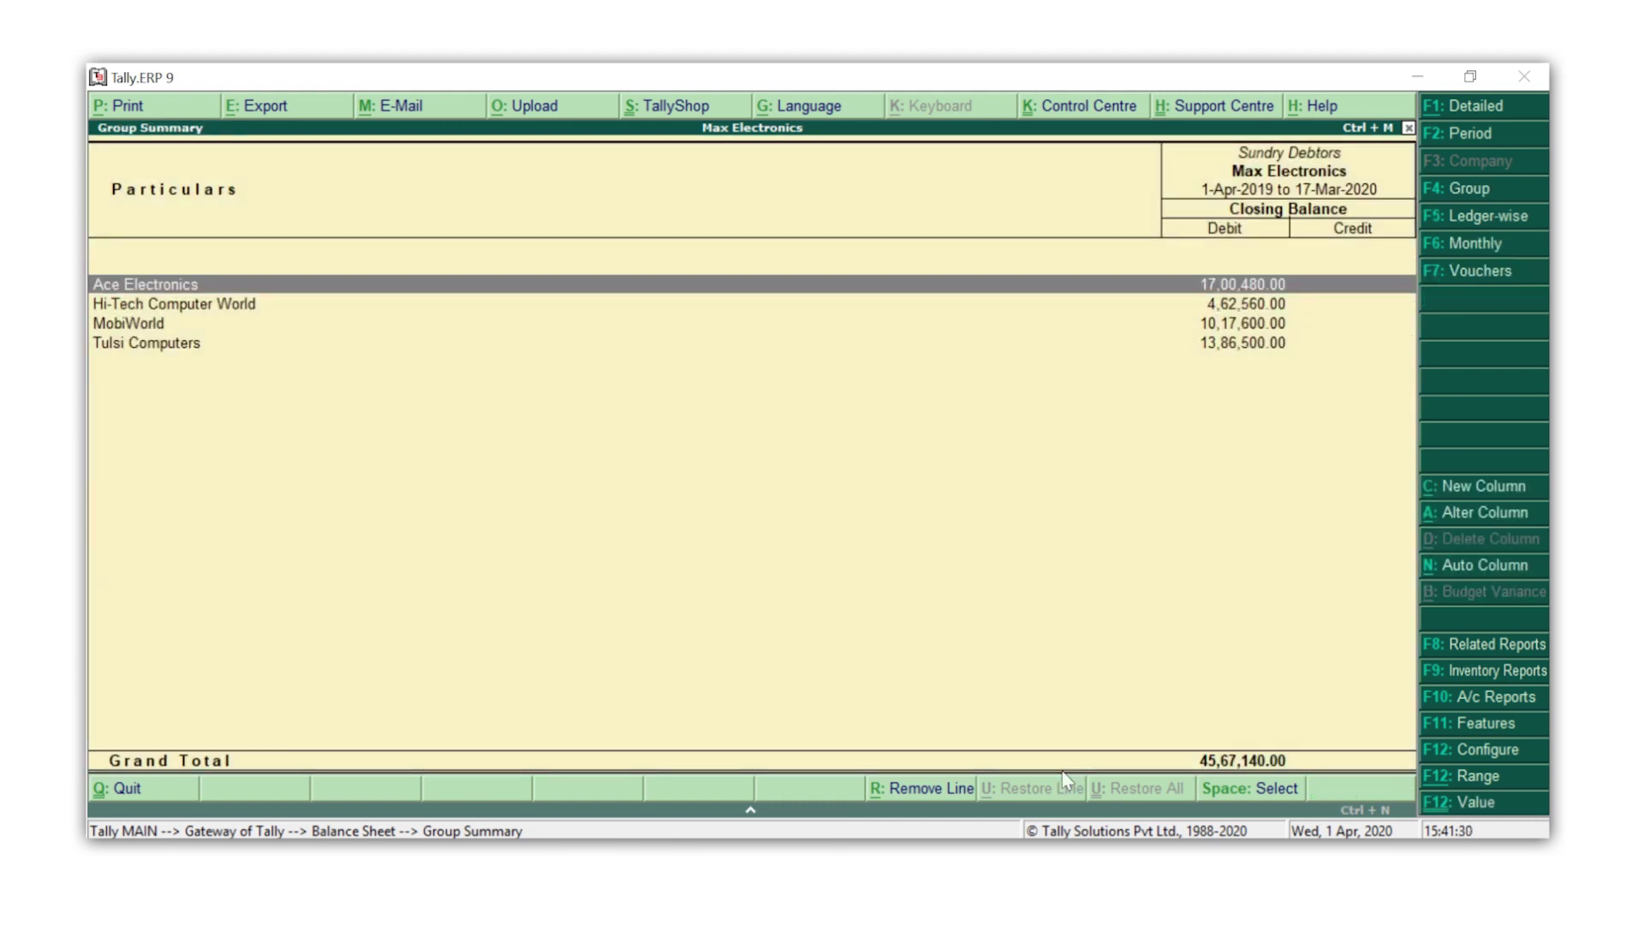
key(Escape)
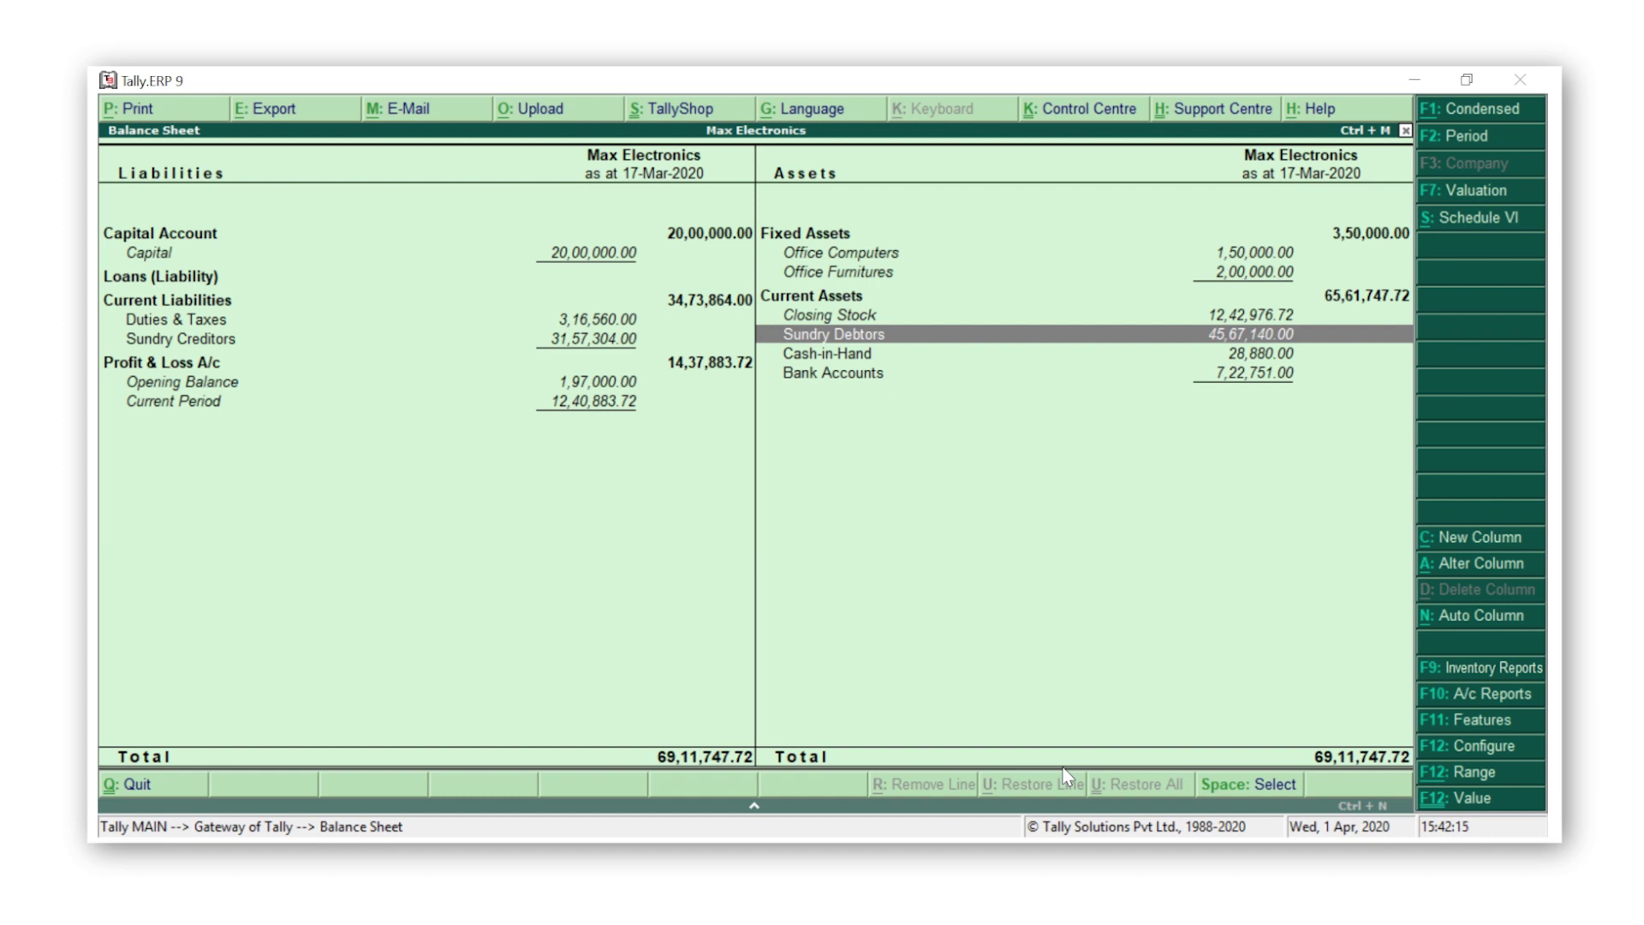
From the Gateway, load Max Hardware and keep Max Electronics as the current company
key(Escape)
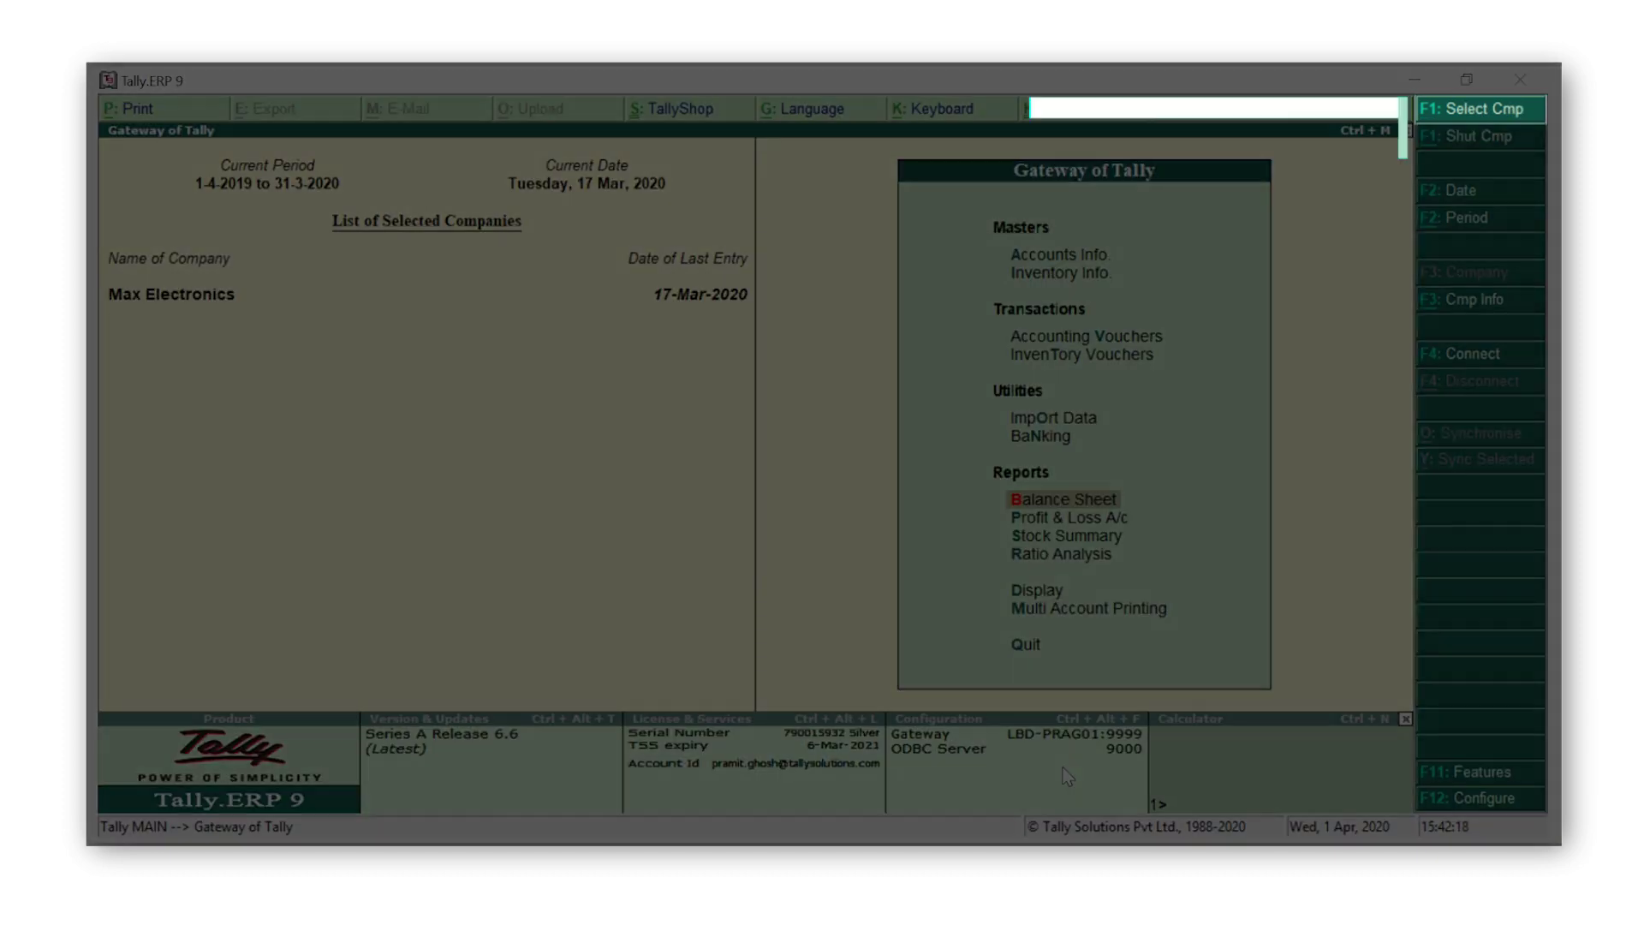
key(F1)
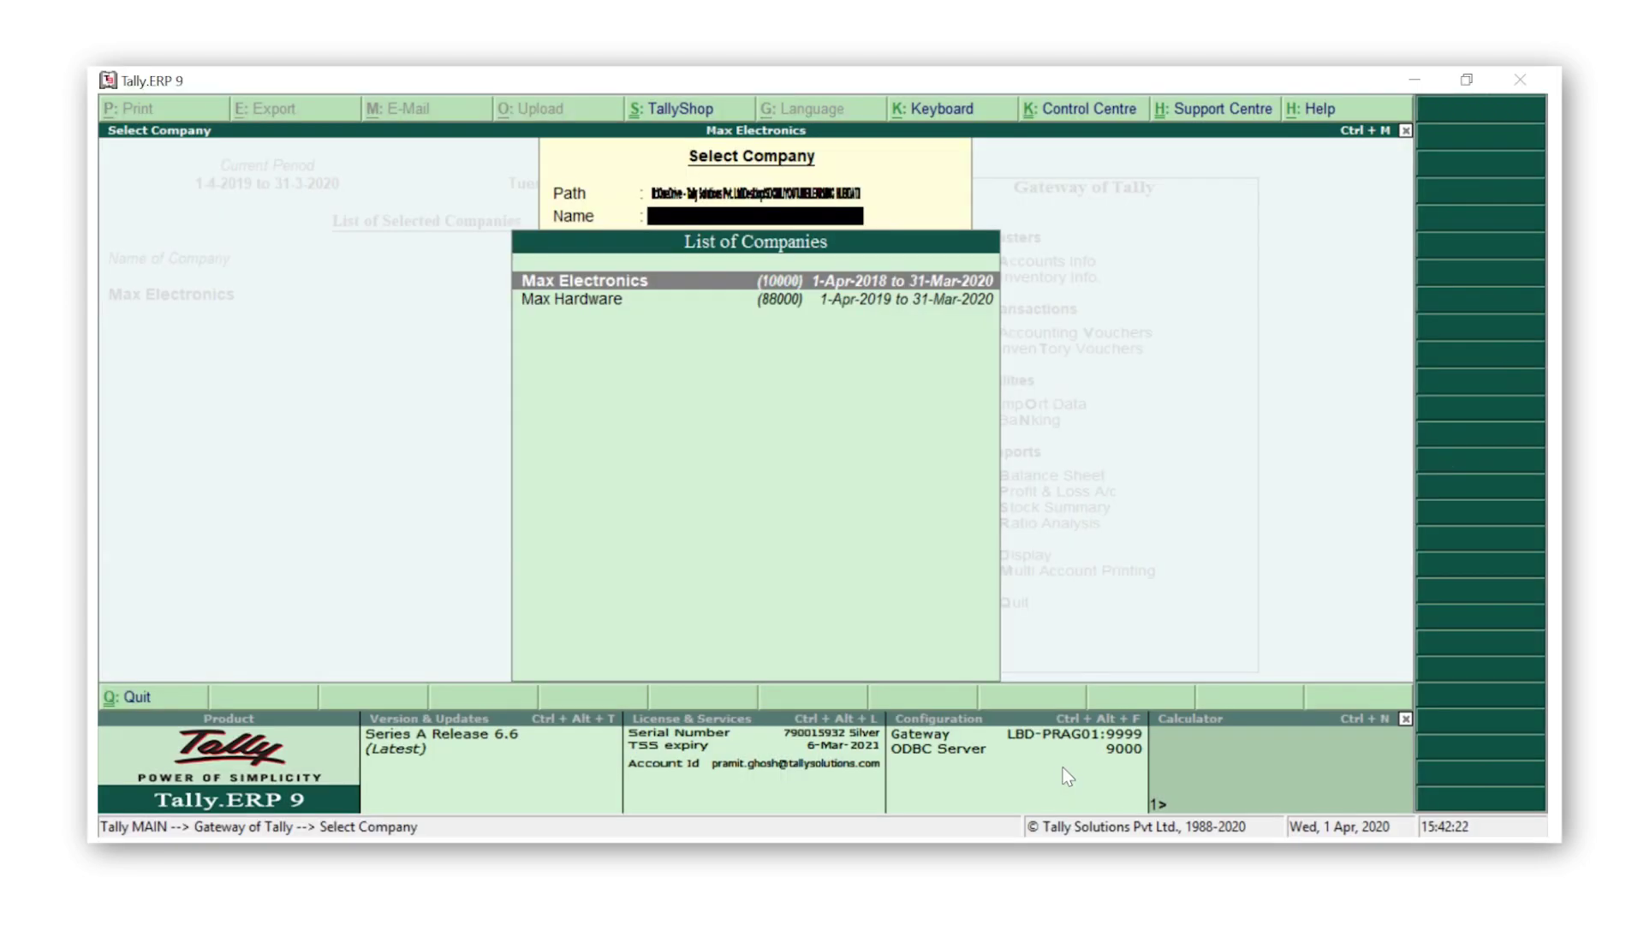
key(Down)
key(Return)
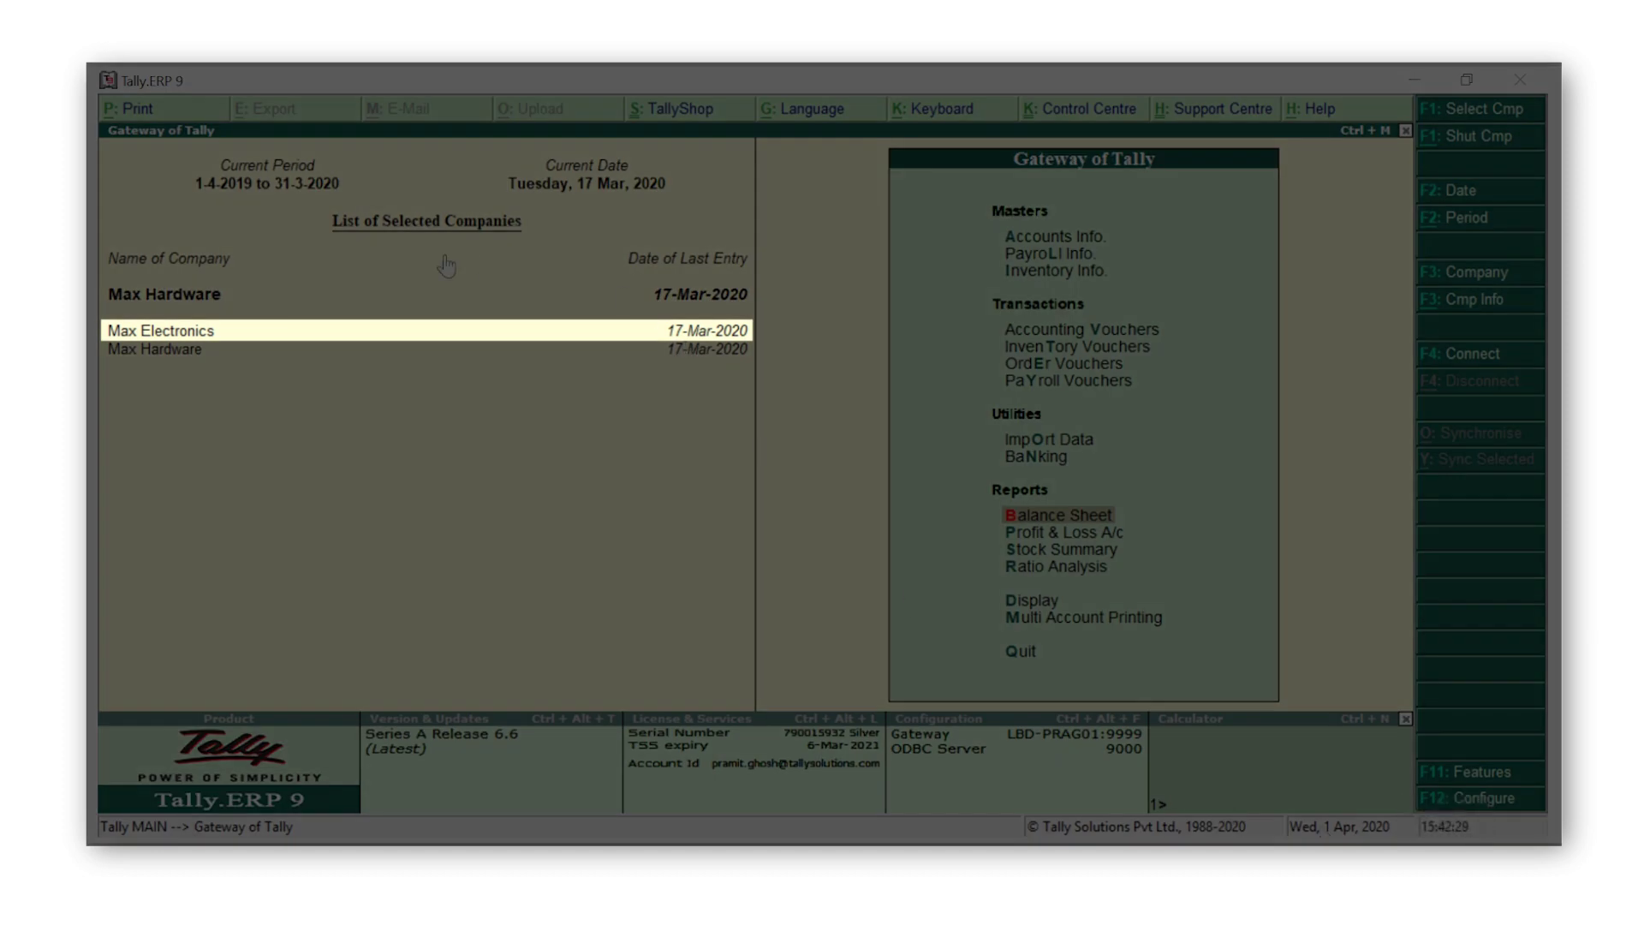
double_click(204, 334)
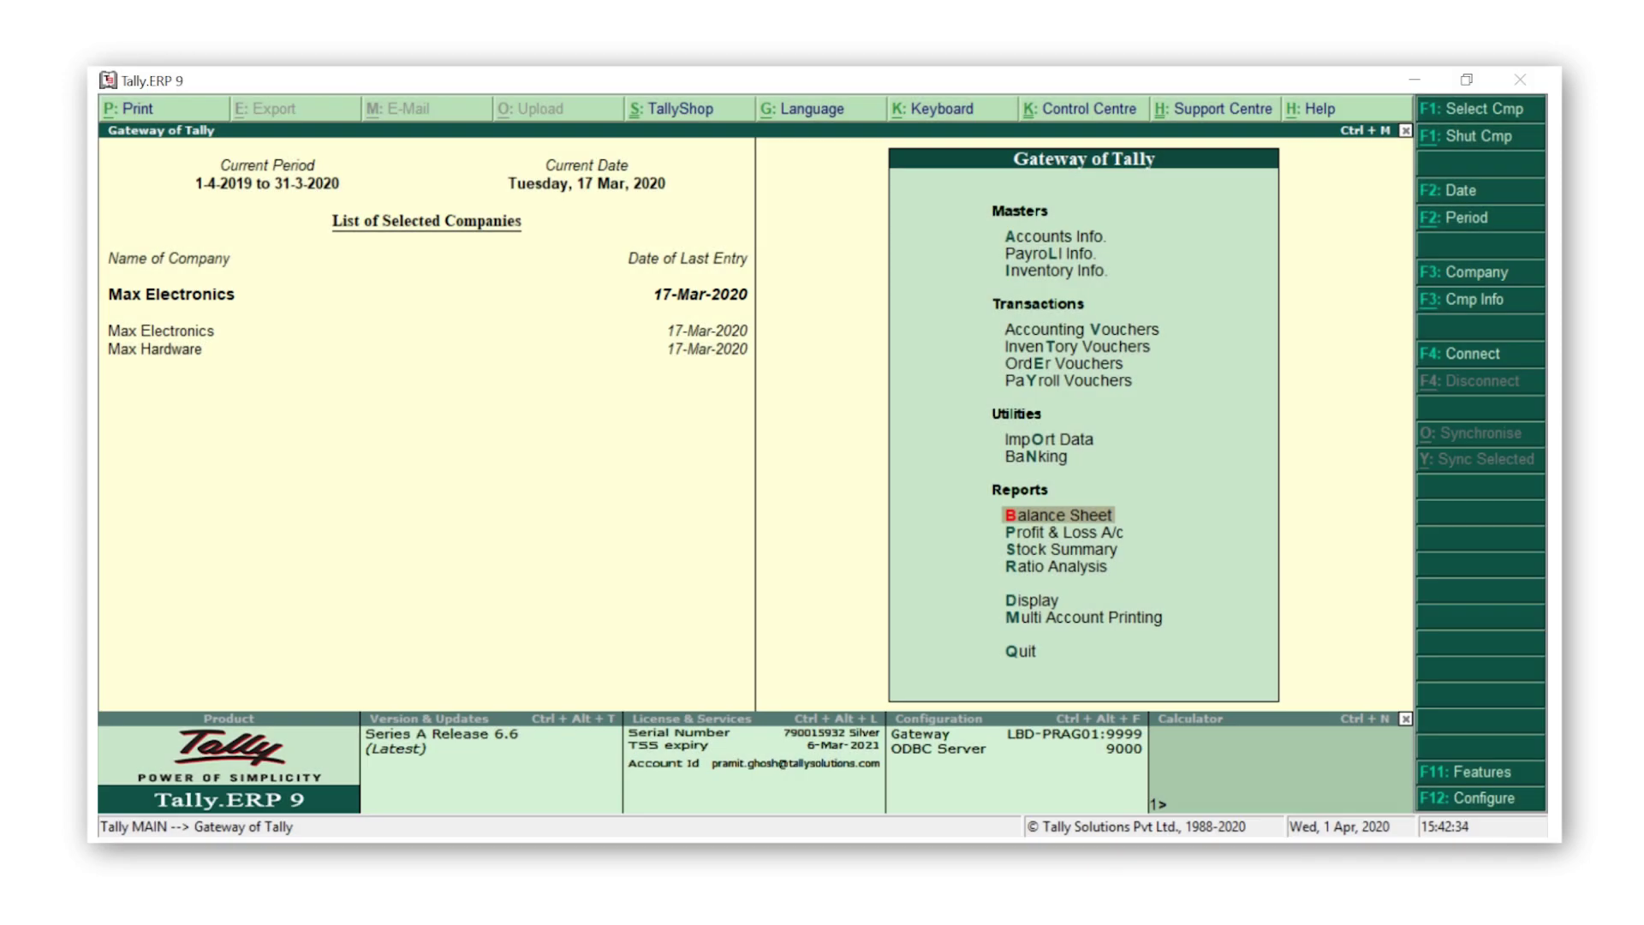
Add a Max Hardware column from 1-4-2019 to the Max Electronics Balance Sheet
key(Return)
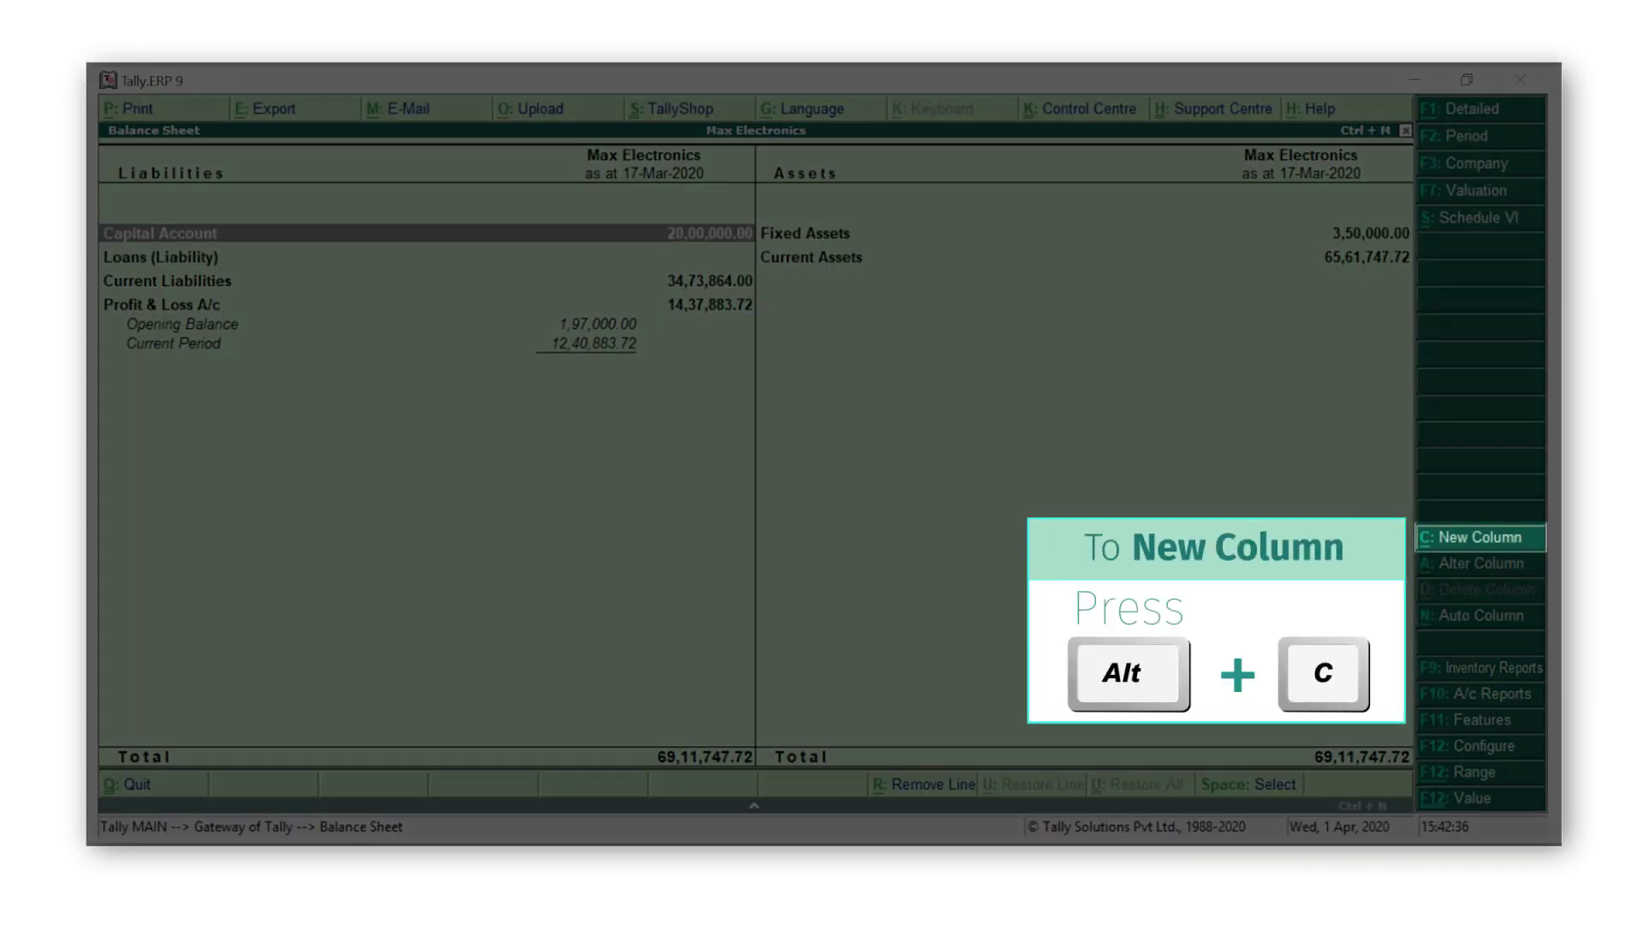
key(alt+c)
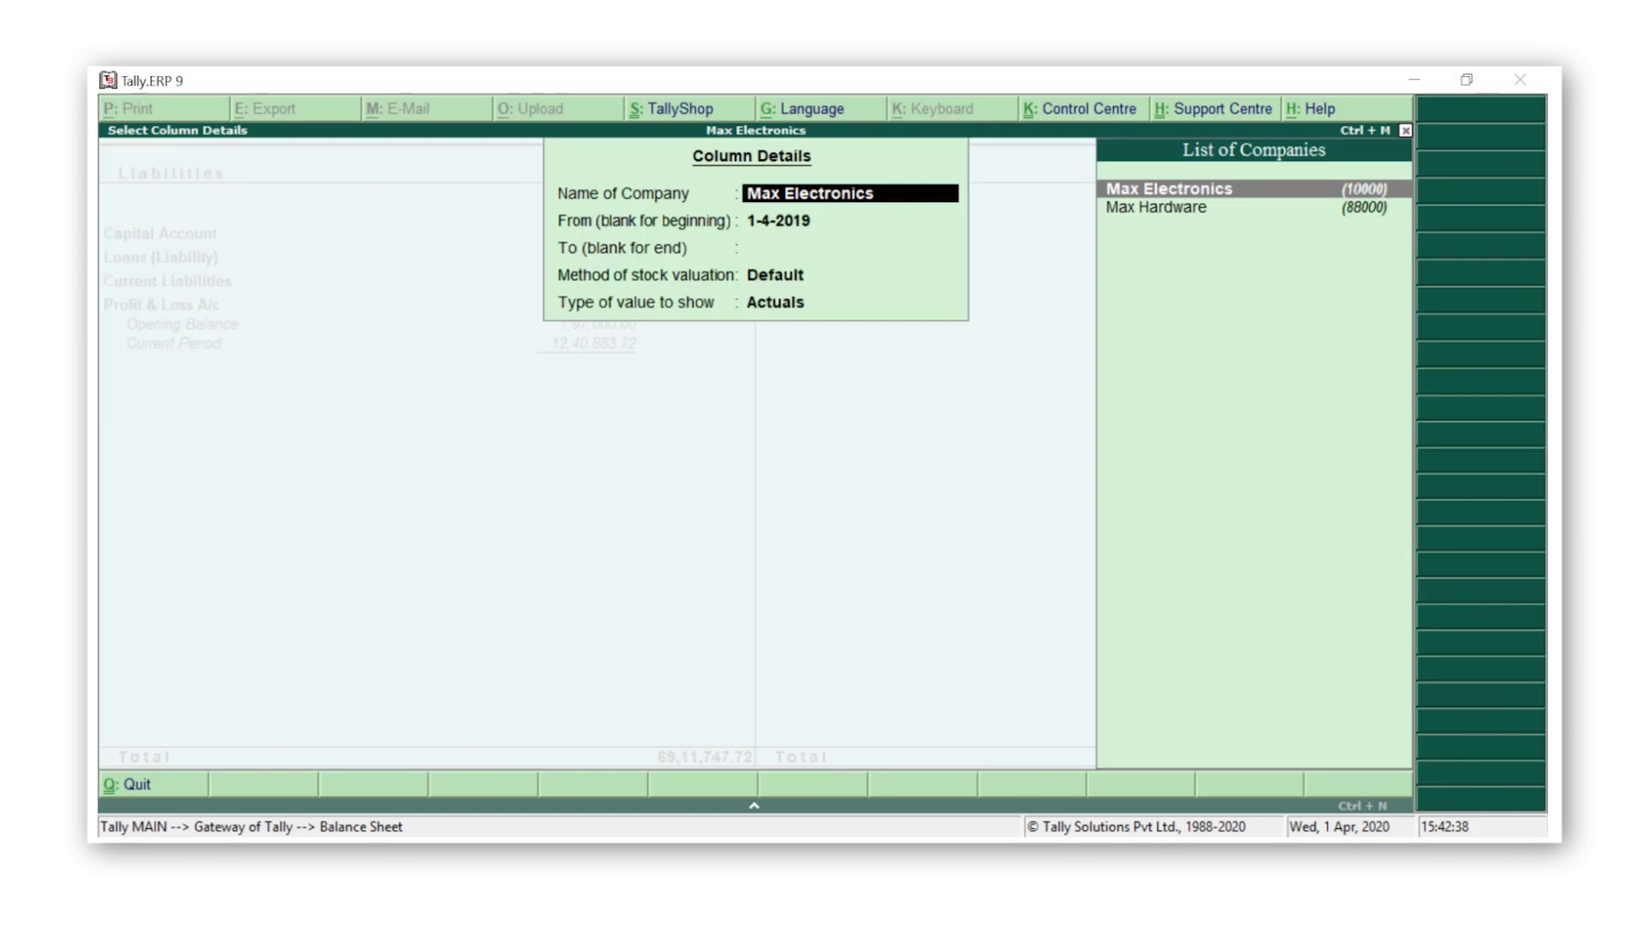
key(Down)
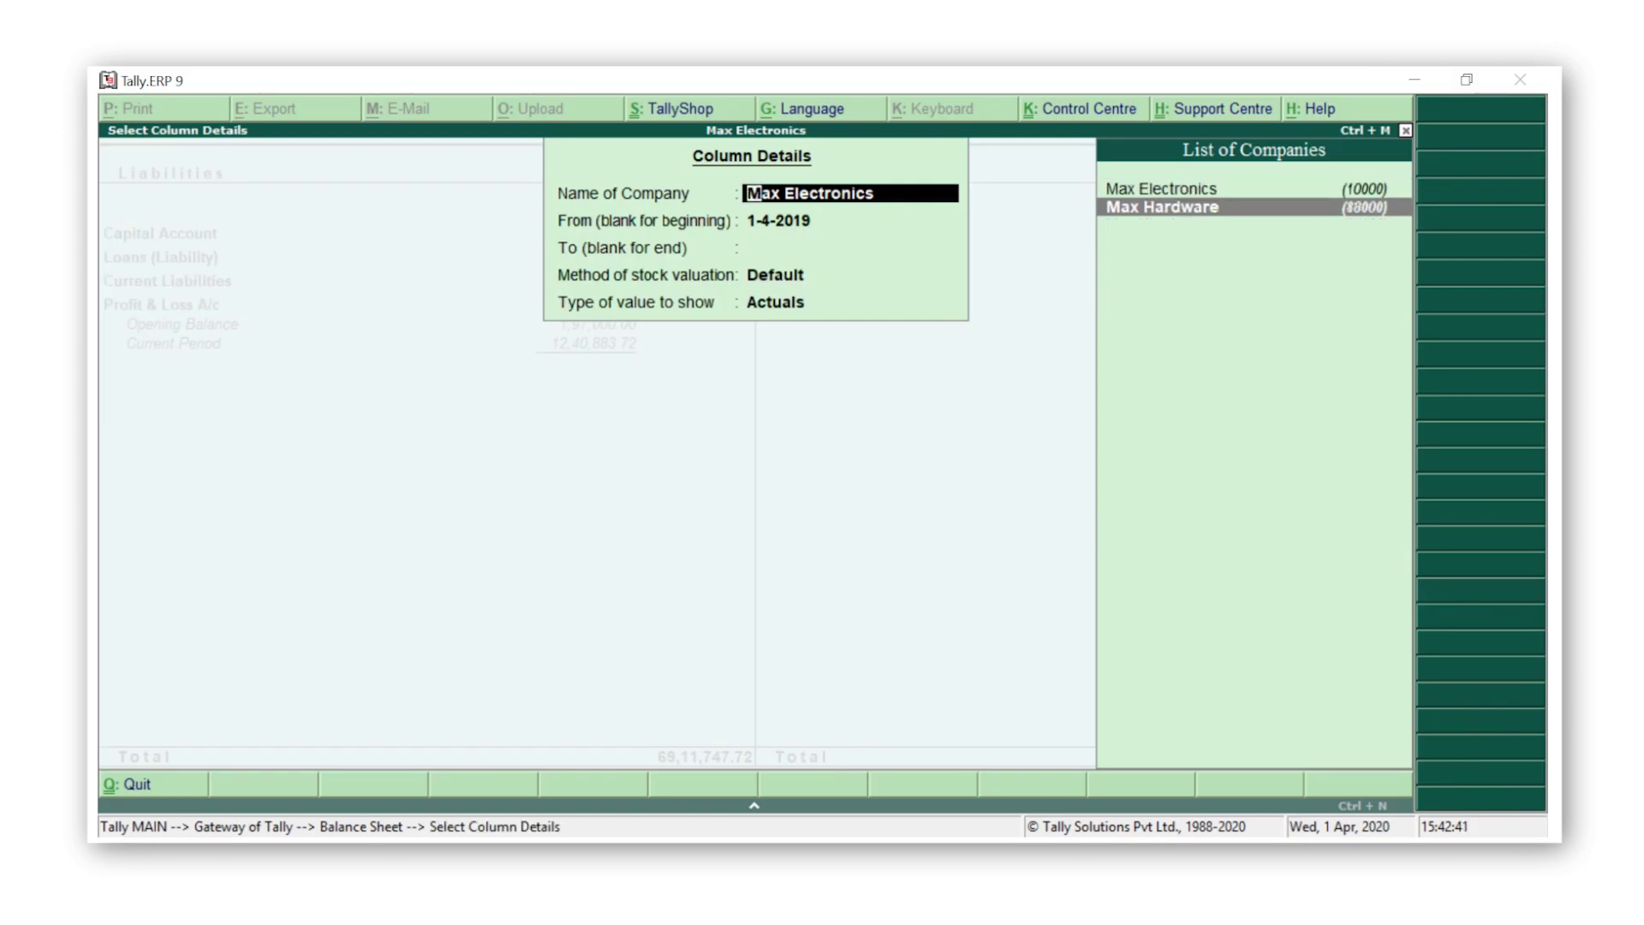
key(Return)
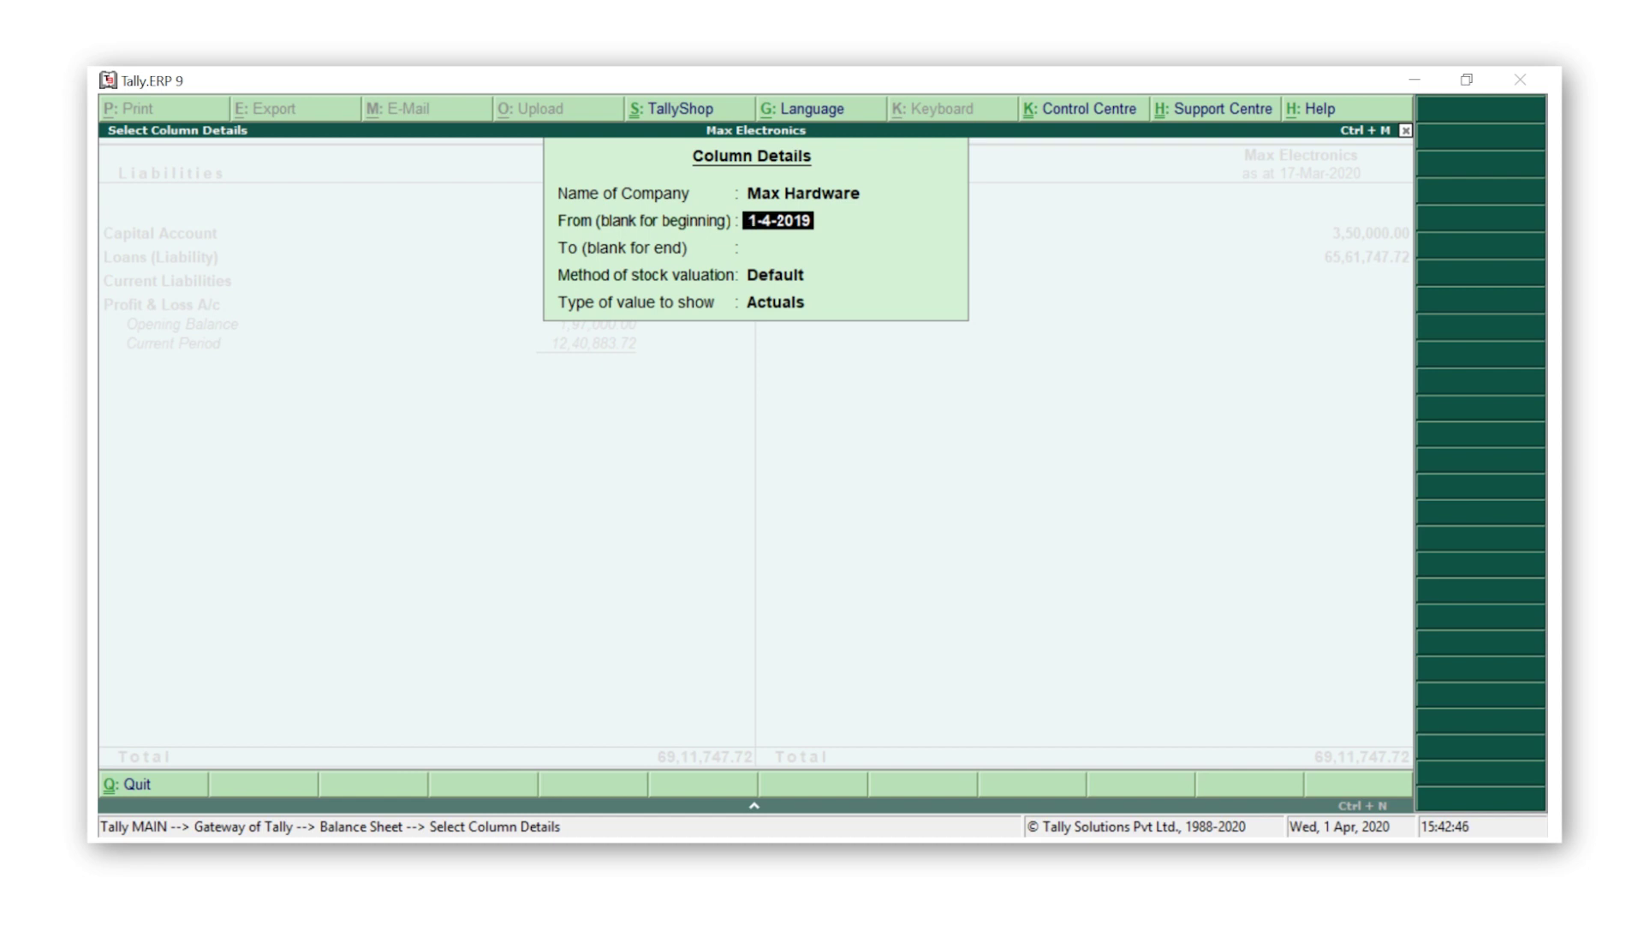
key(Return)
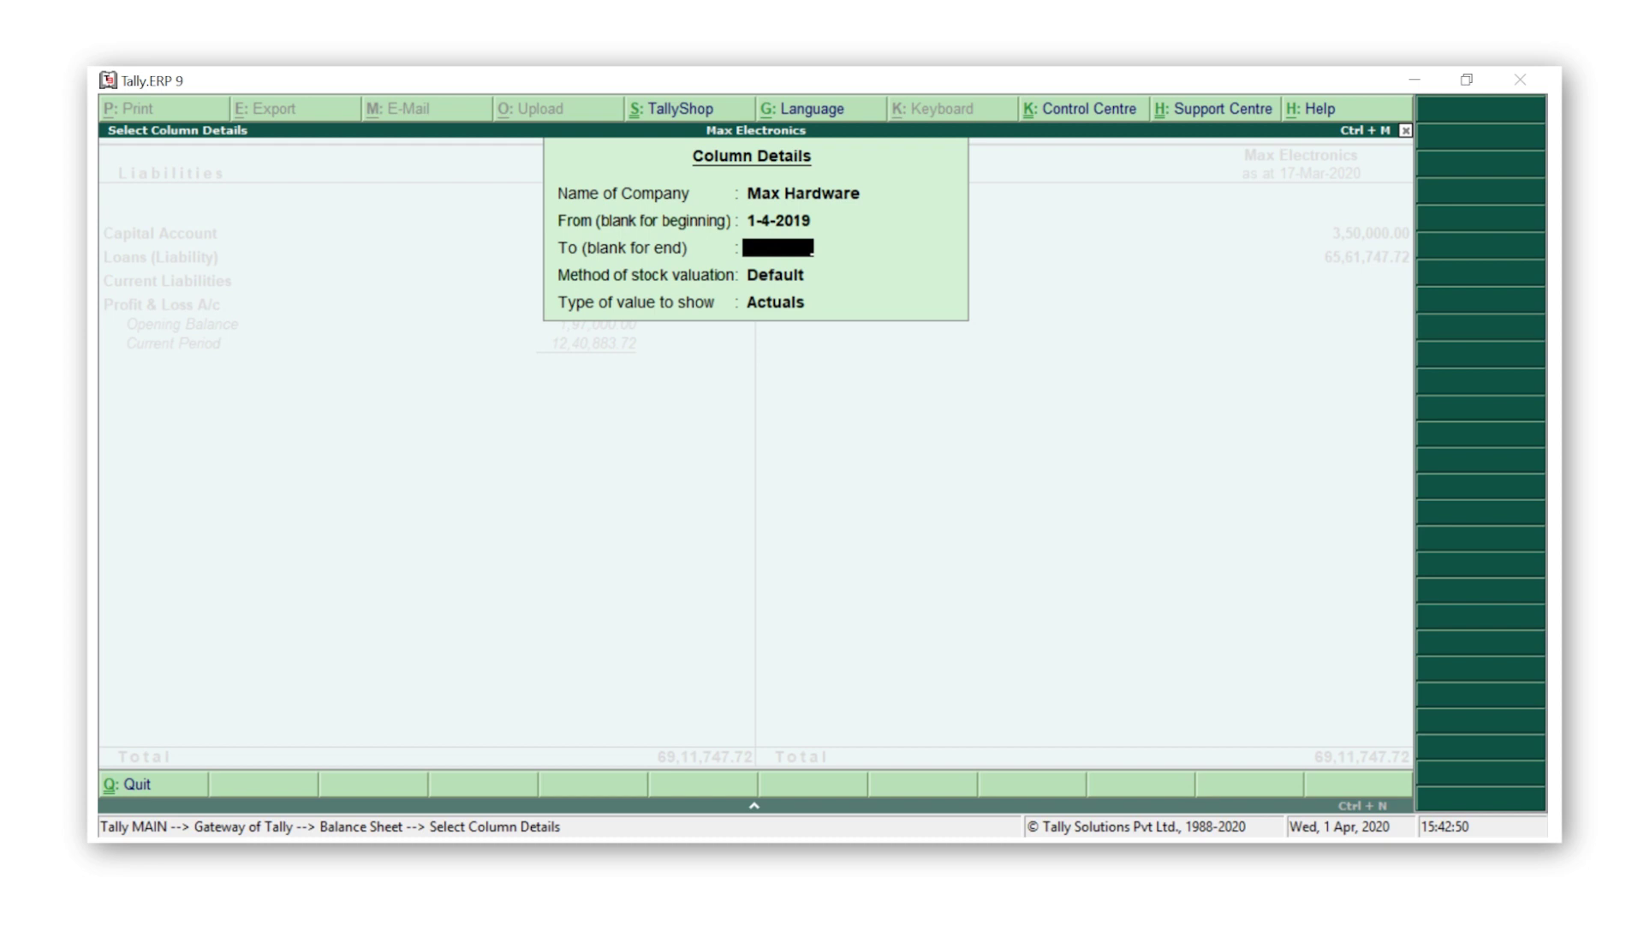
key(Return)
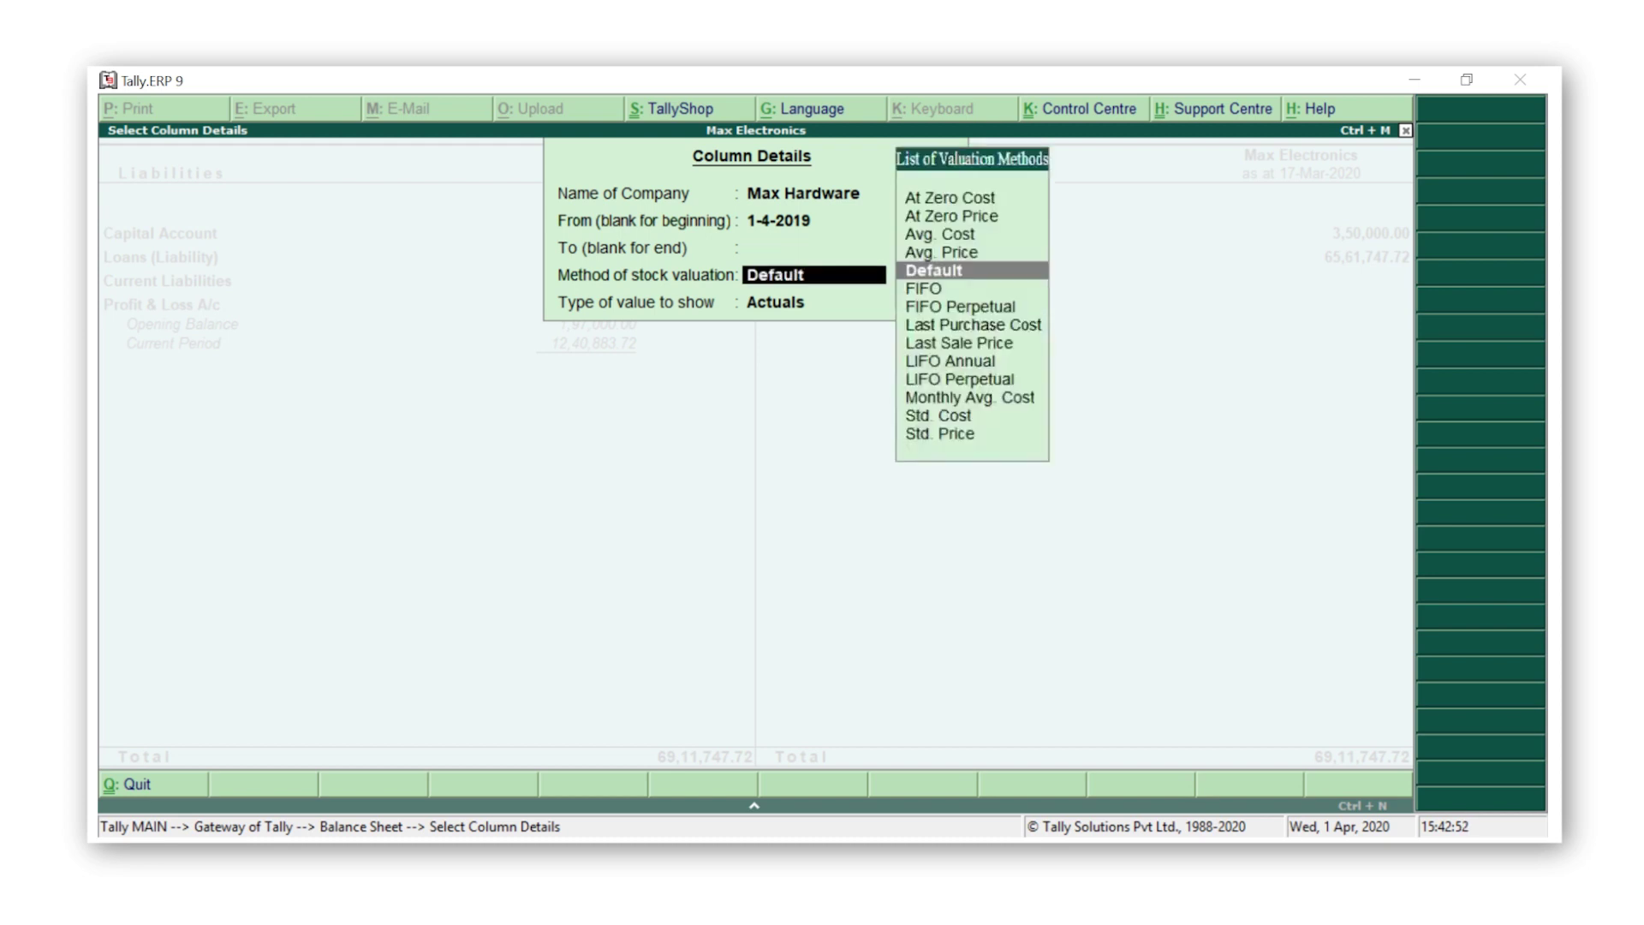
key(Return)
key(Return)
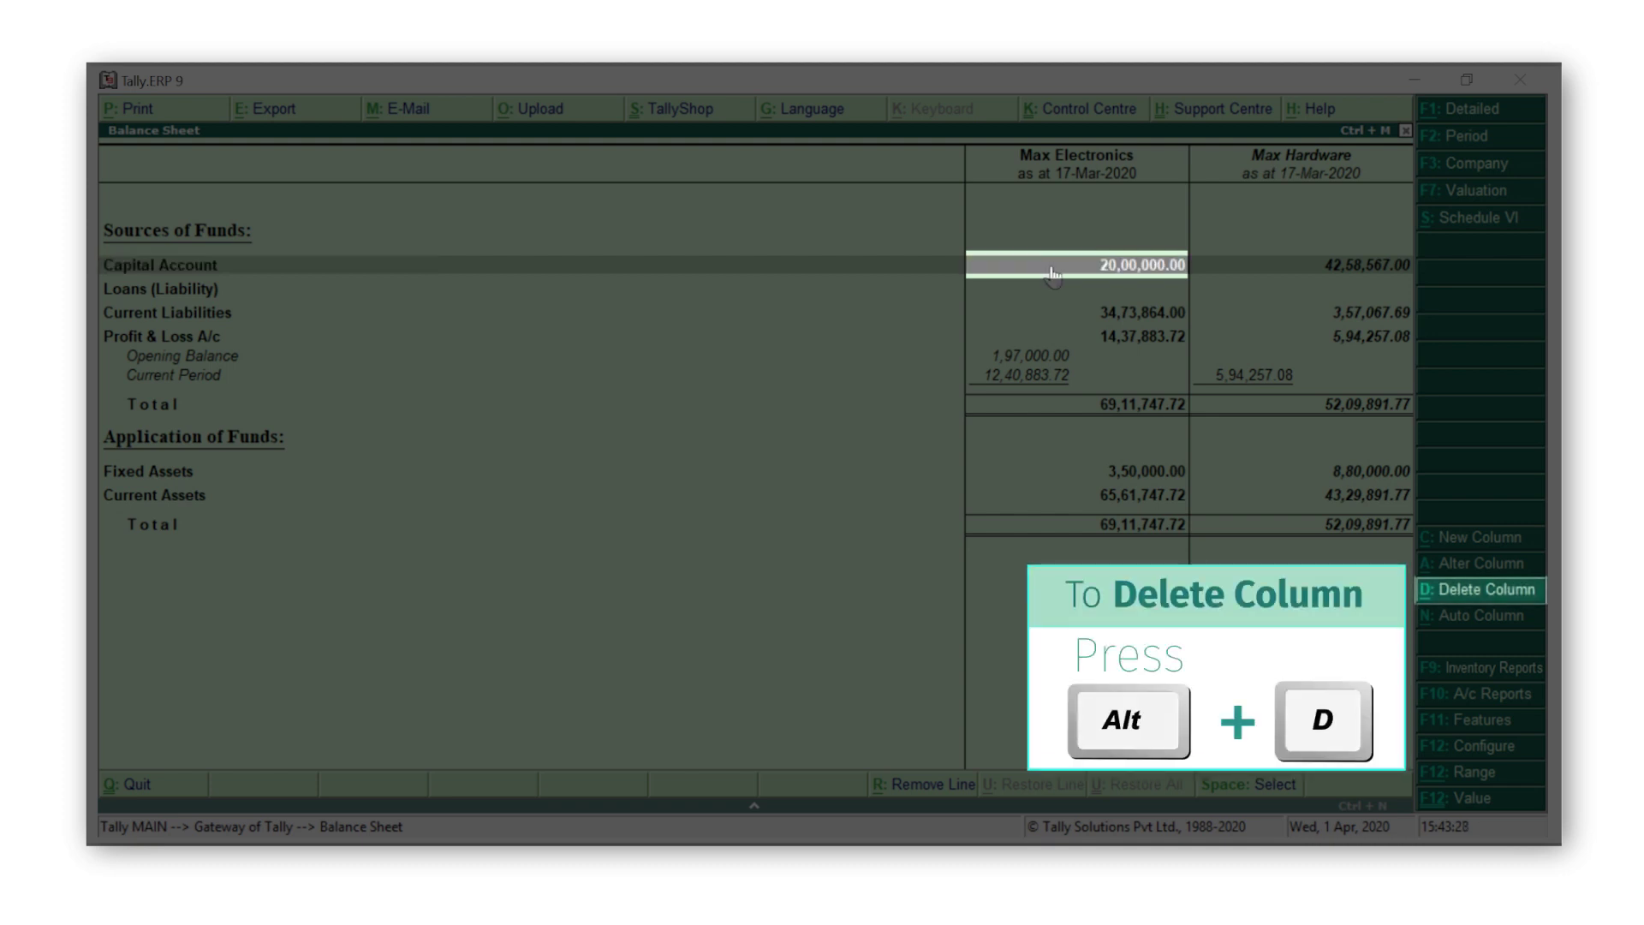
Delete the Max Electronics column, leaving Max Hardware at 52,09,891.77
key(alt+d)
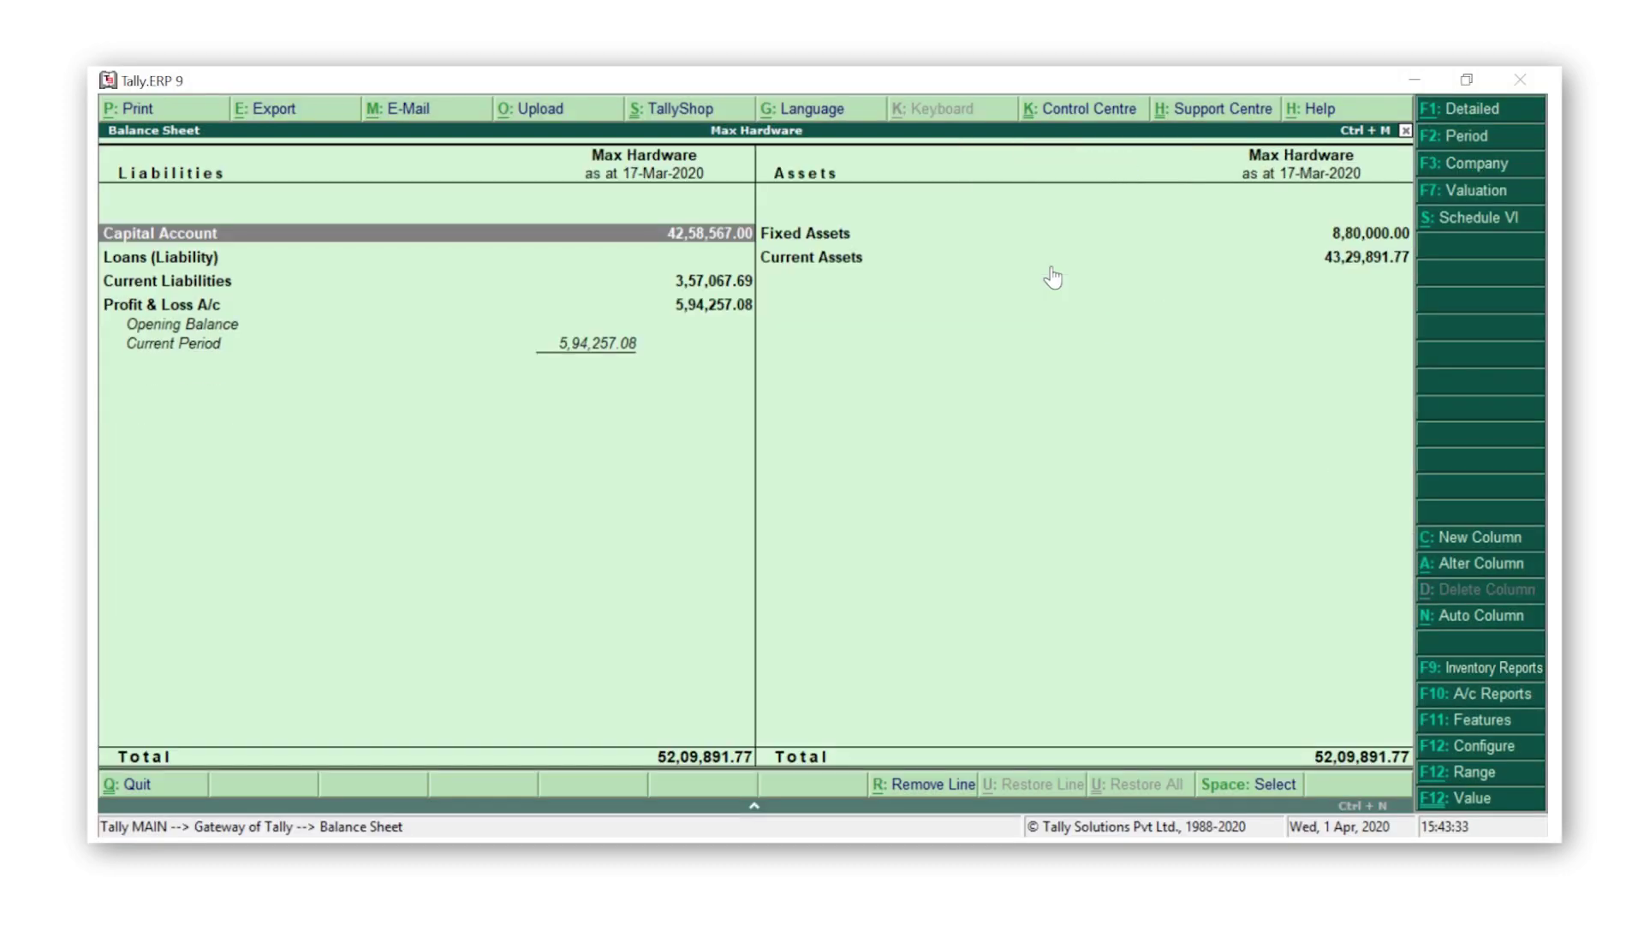